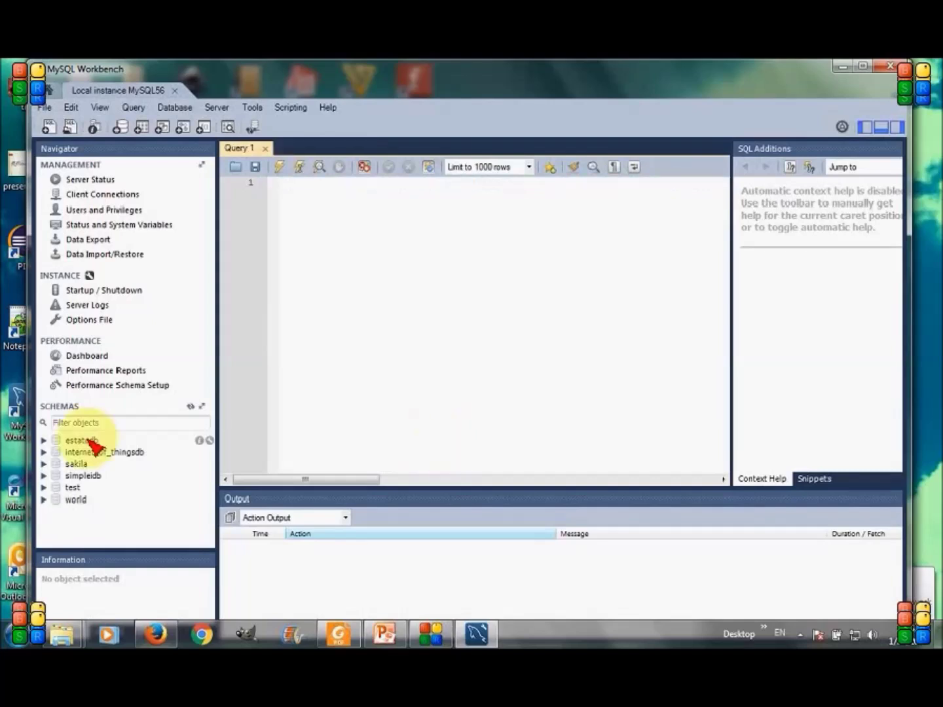
Bring up the context menu for the SCHEMAS list in the Navigator
{"action": "right_click", "coordinate": [91, 444]}
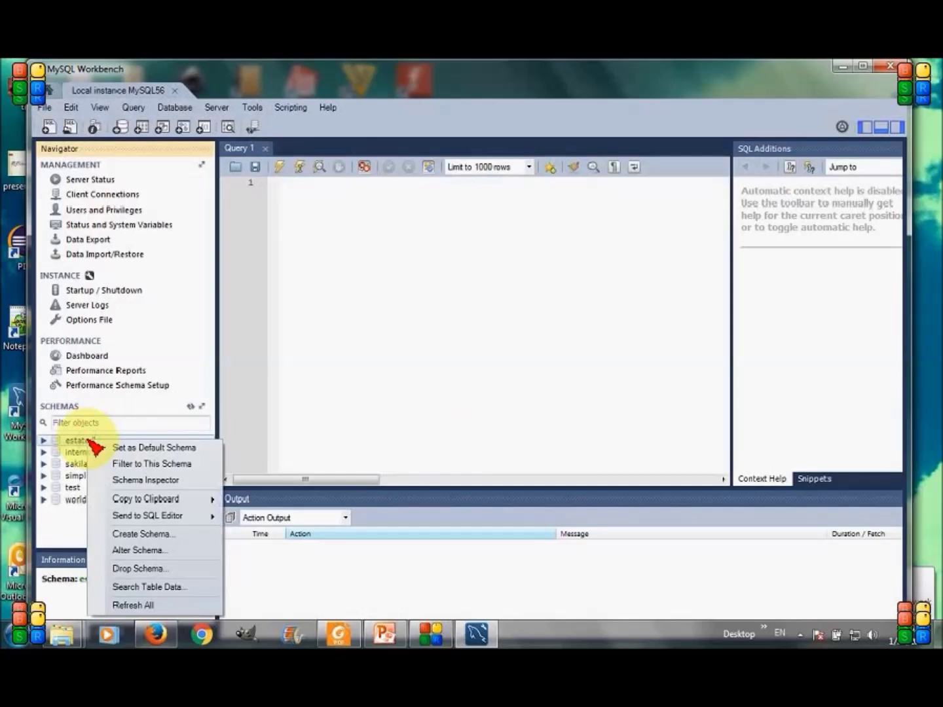
Create a schema named 'arduino' and apply its generated script
{"action": "left_click", "coordinate": [127, 534]}
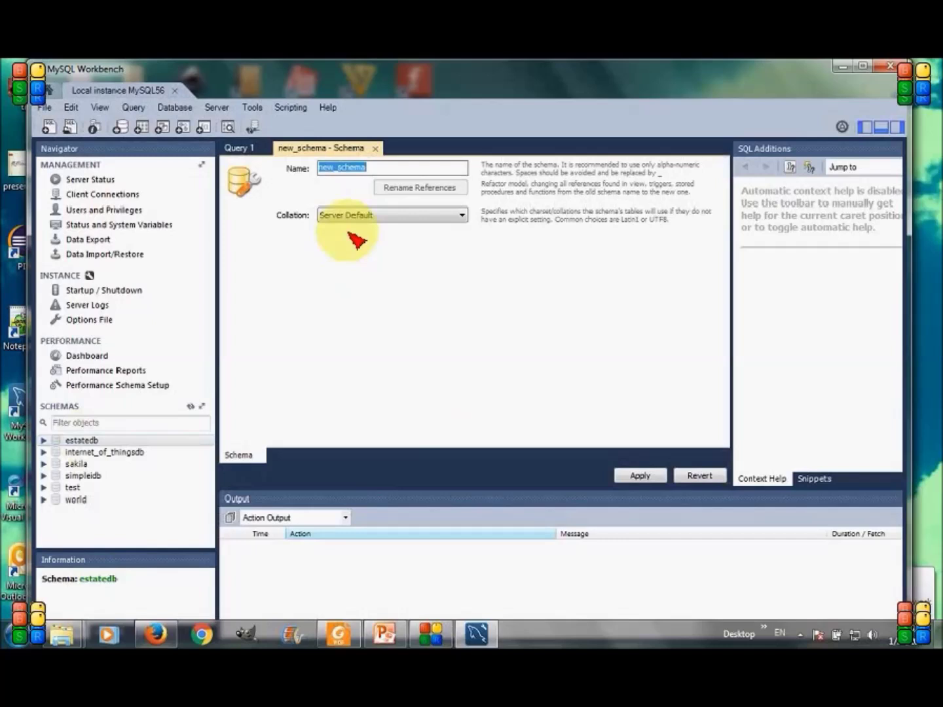
{"action": "type", "text": "a"}
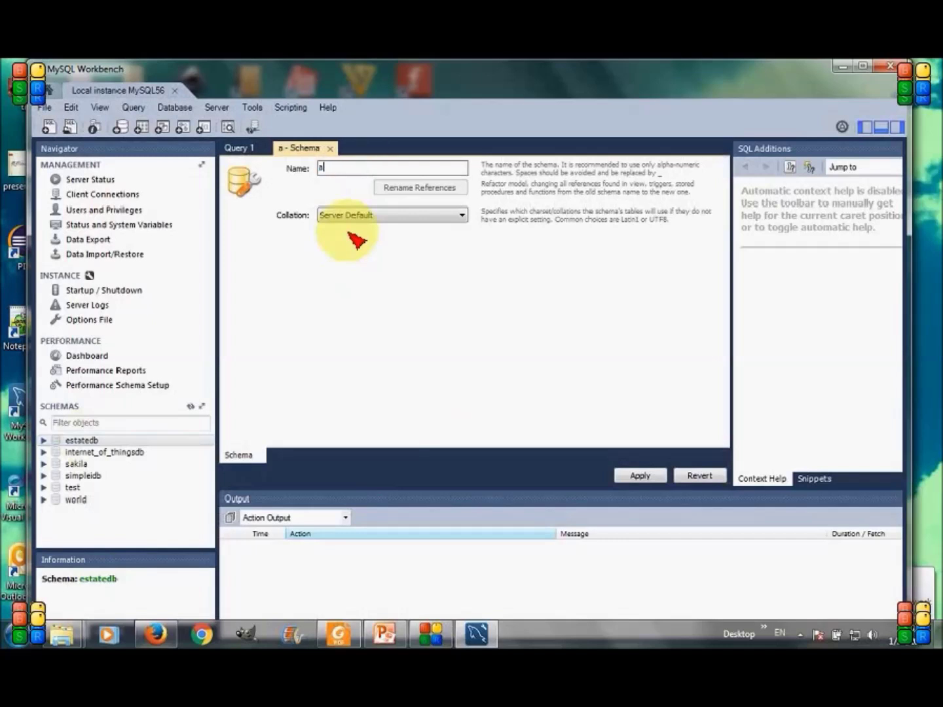
{"action": "type", "text": "rduino"}
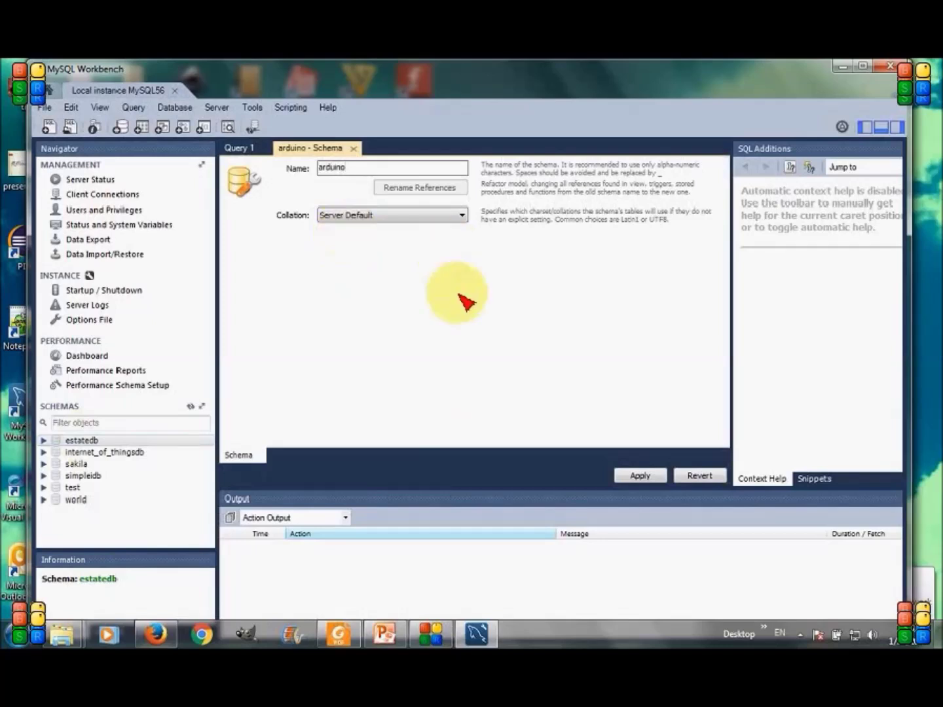
{"action": "left_click", "coordinate": [642, 477]}
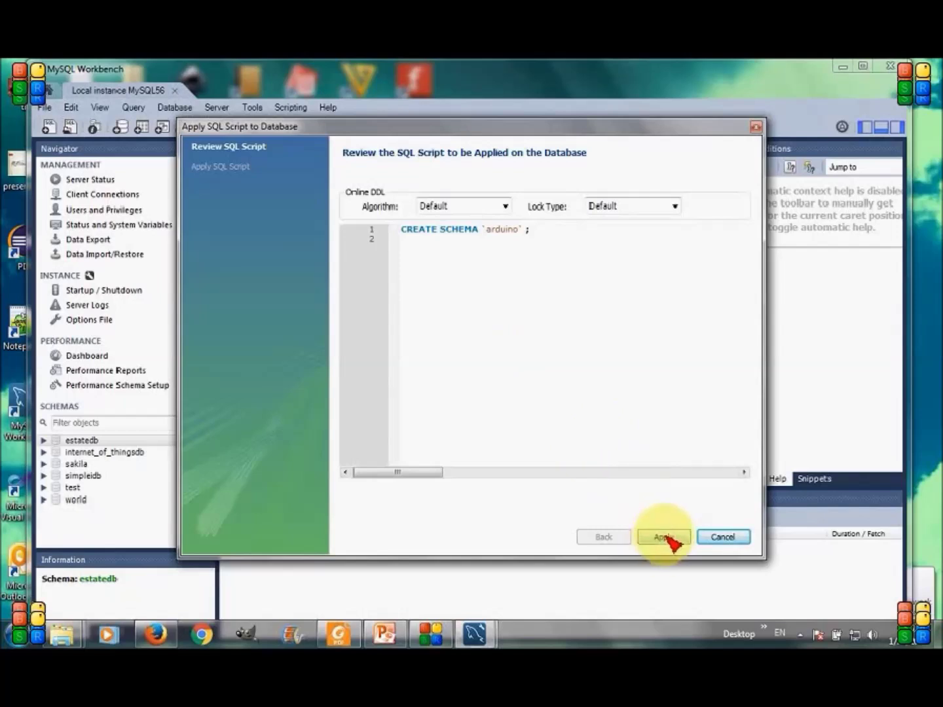
{"action": "left_click", "coordinate": [663, 537]}
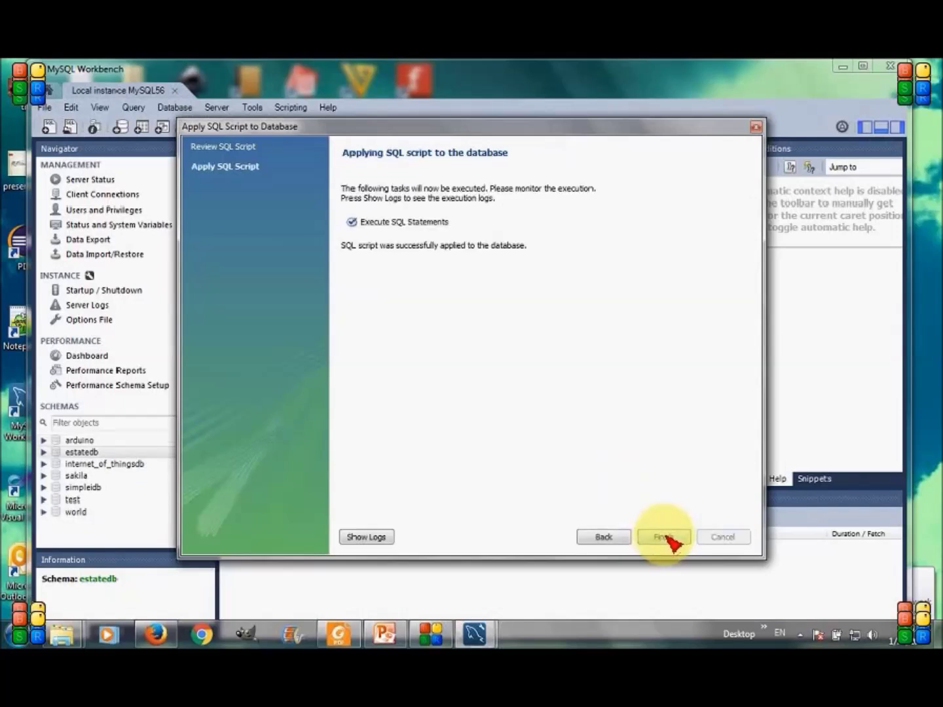
{"action": "left_click", "coordinate": [665, 537]}
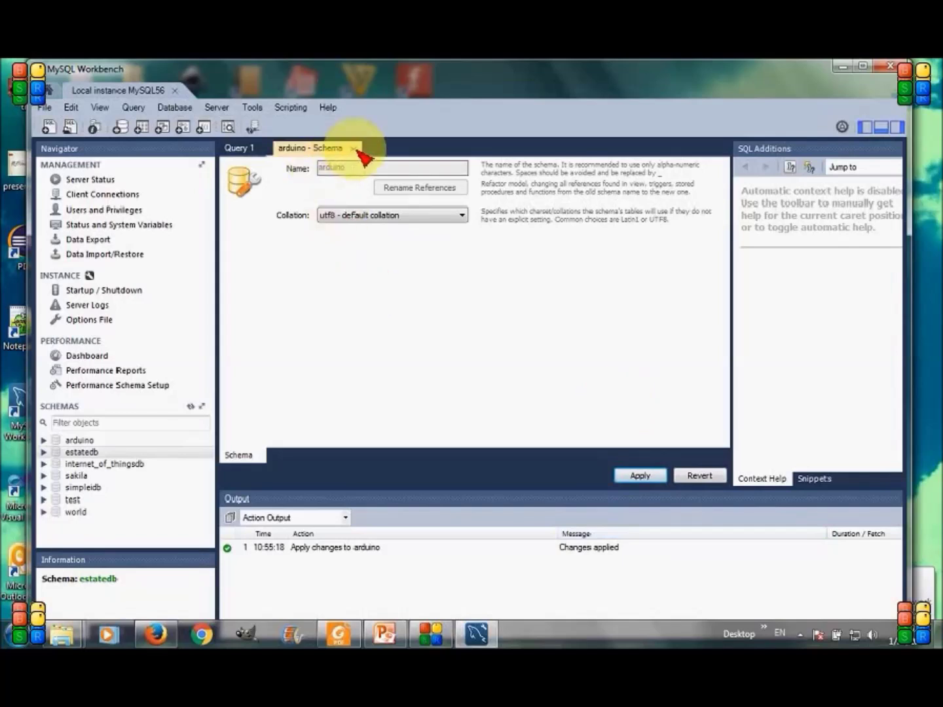
Close the schema tab, expand arduino, and dismiss the no-schema-selected warnings
{"action": "left_click", "coordinate": [354, 149]}
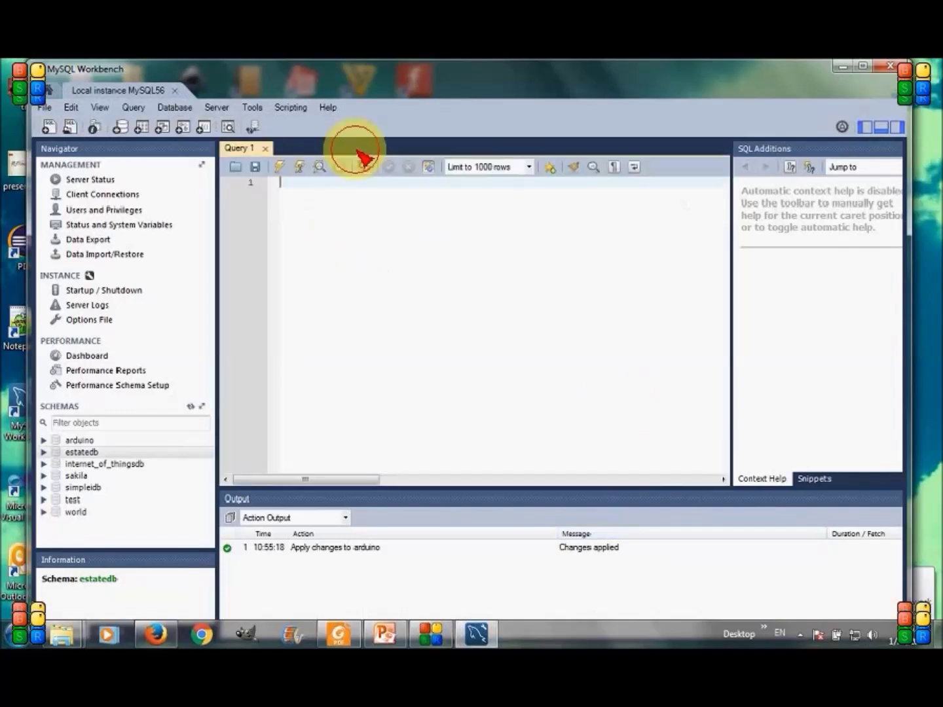
{"action": "left_click", "coordinate": [45, 442]}
{"action": "left_click", "coordinate": [89, 453]}
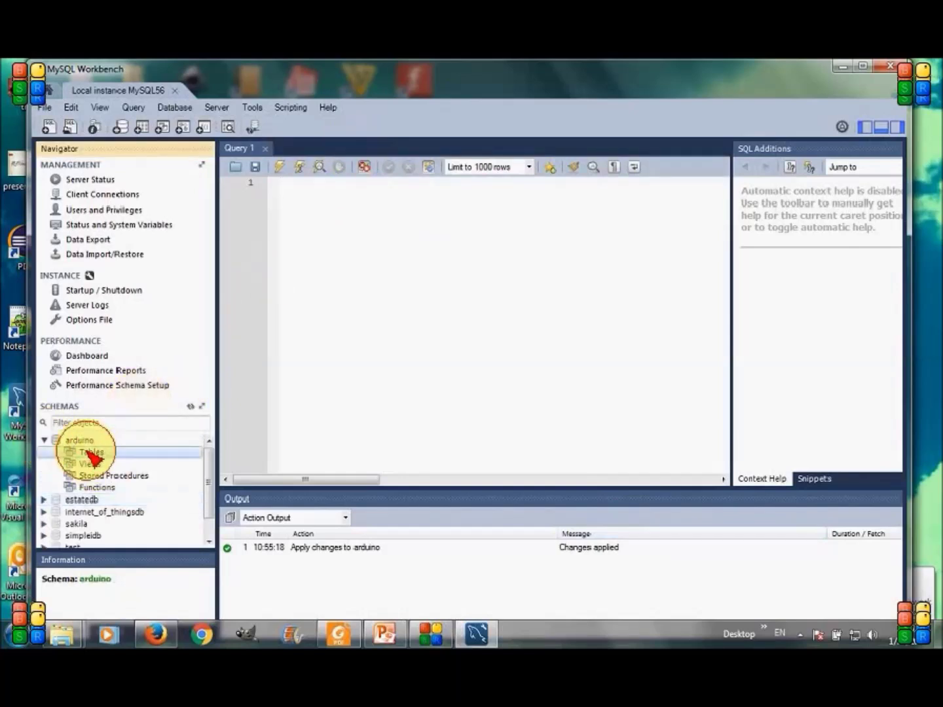
{"action": "right_click", "coordinate": [115, 453]}
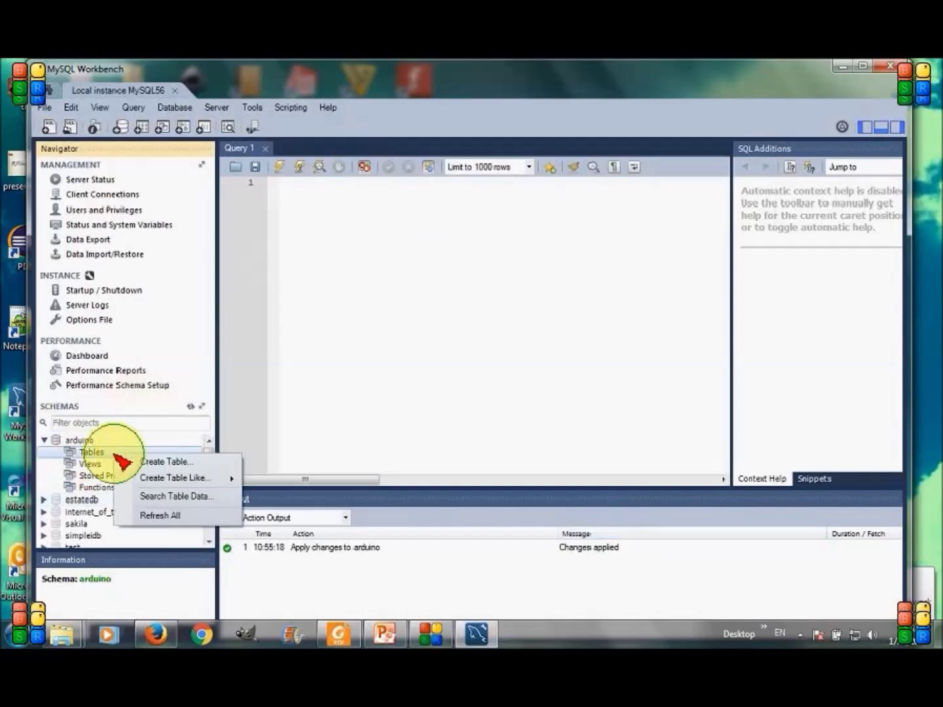
{"action": "left_click", "coordinate": [140, 462]}
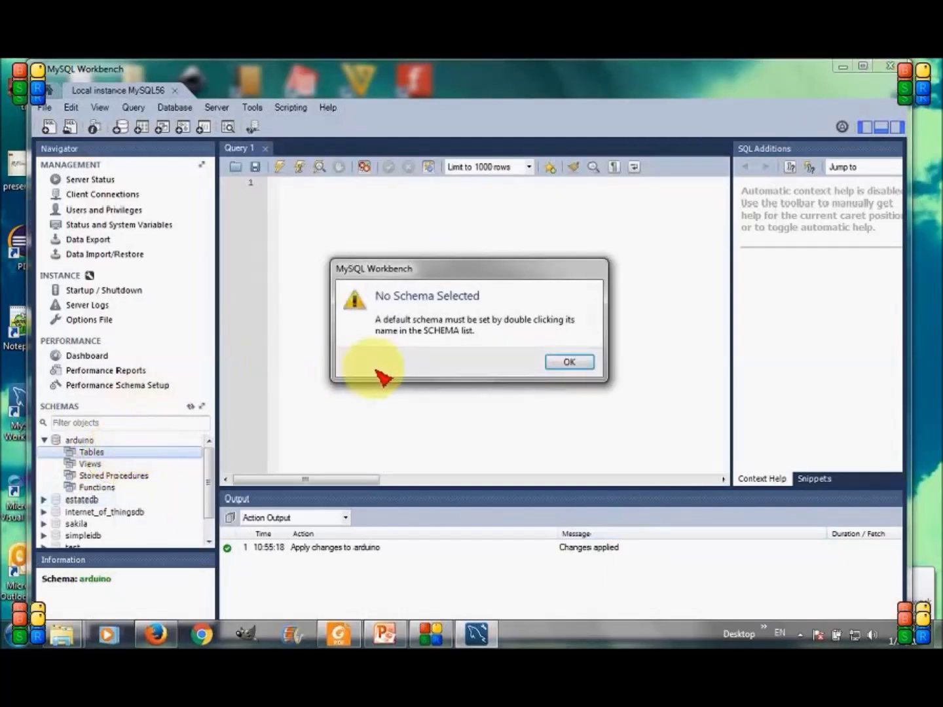
{"action": "left_click", "coordinate": [568, 364]}
{"action": "key", "text": "Return"}
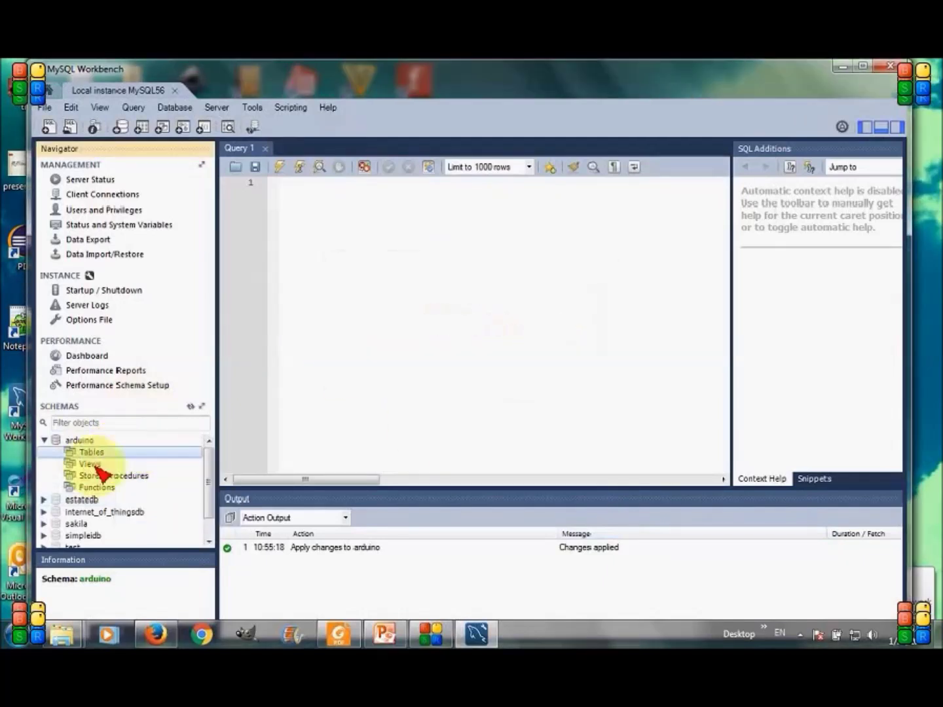
Make arduino the default schema and start a new table named arduino_sensors
{"action": "double_click", "coordinate": [82, 442]}
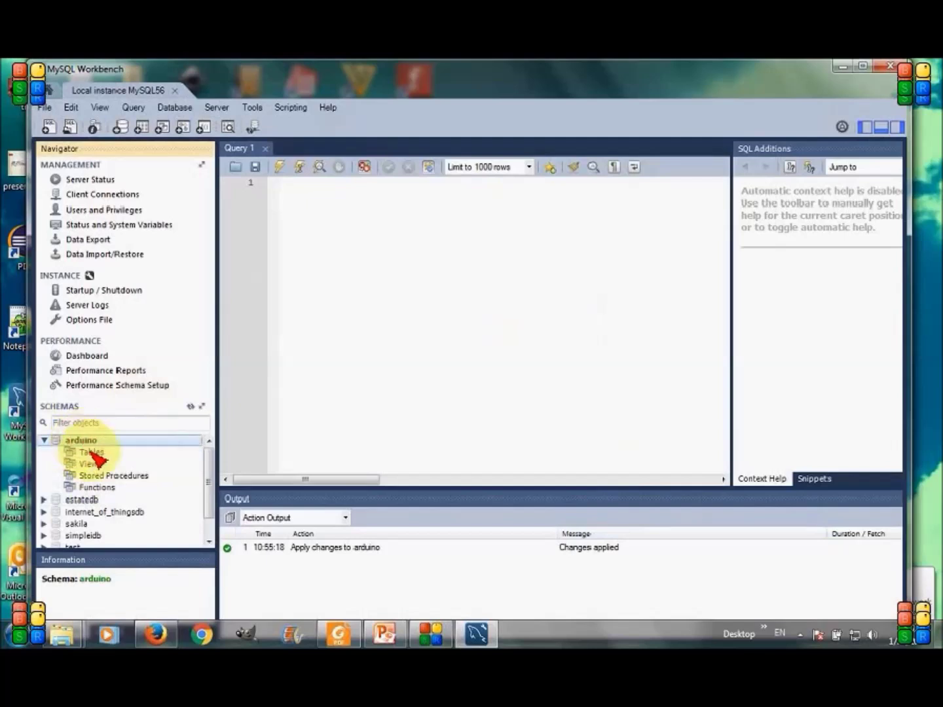
{"action": "right_click", "coordinate": [93, 452]}
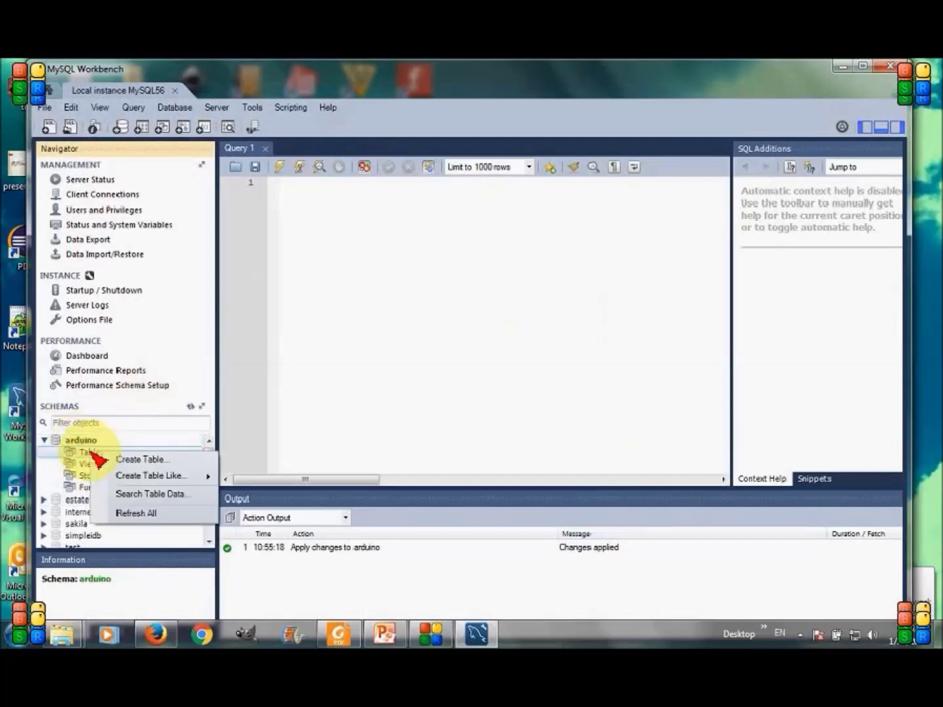
{"action": "left_click", "coordinate": [139, 462]}
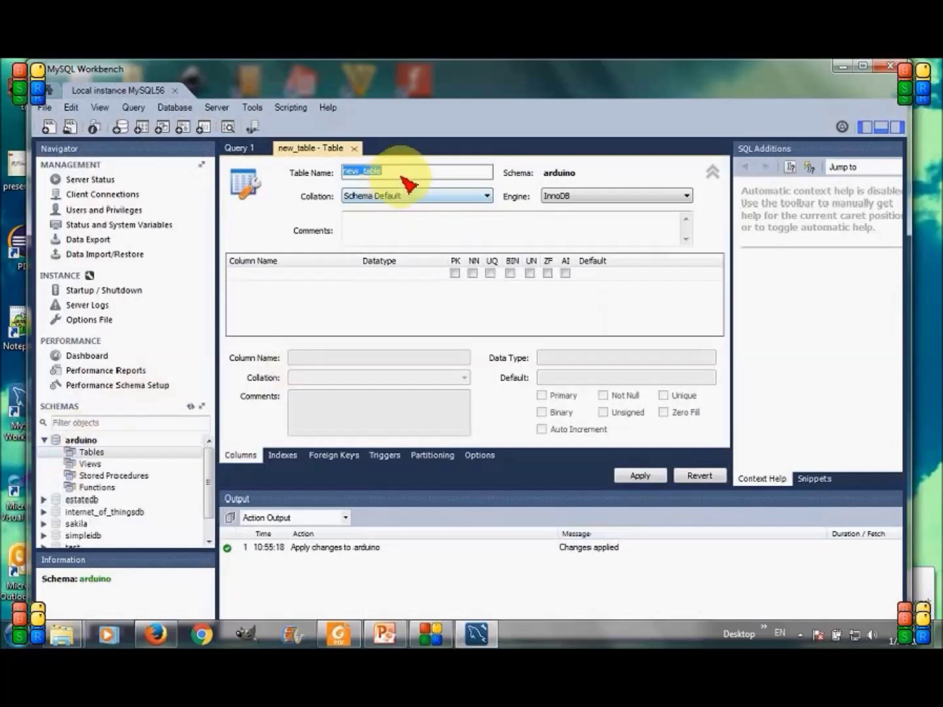
{"action": "type", "text": "arduino_sensors"}
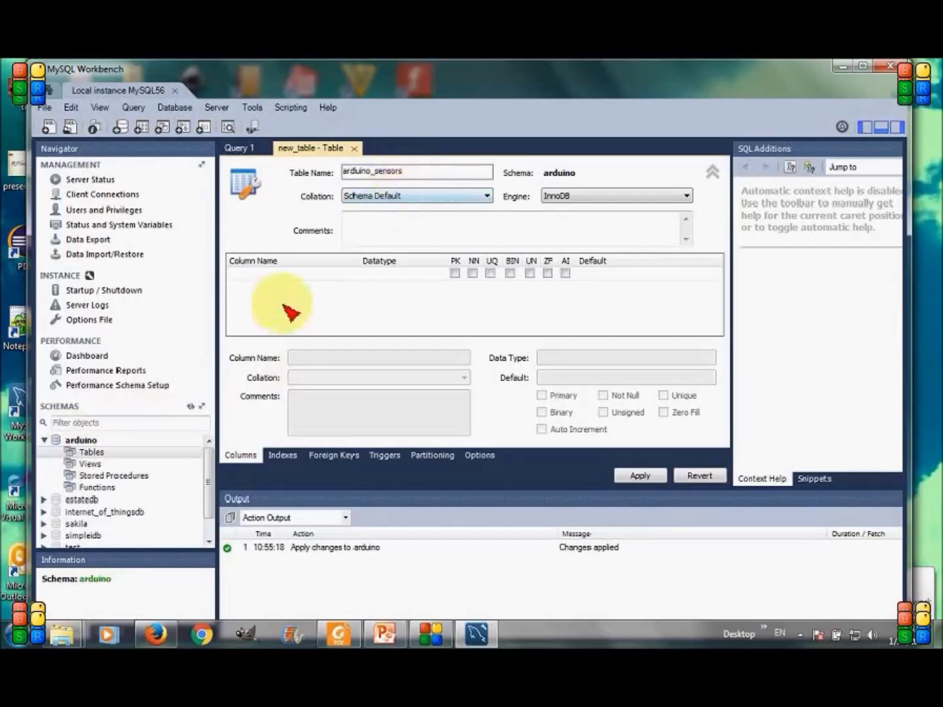
Name the first column record_id and make it an auto-increment primary key
{"action": "left_click", "coordinate": [254, 276]}
{"action": "left_click", "coordinate": [253, 274]}
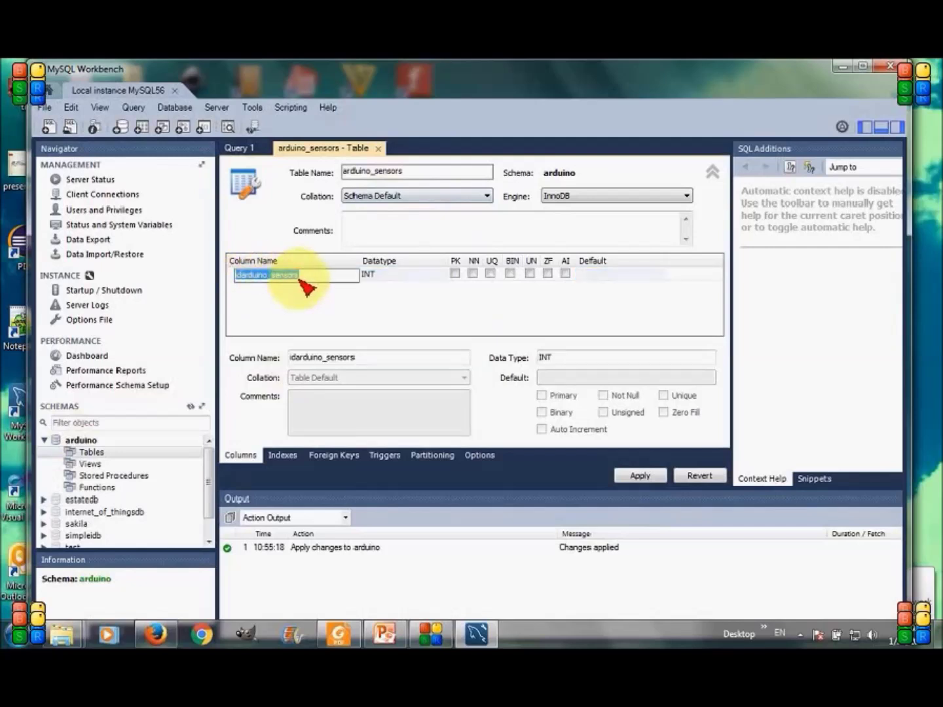
{"action": "key", "text": "BackSpace"}
{"action": "type", "text": "record"}
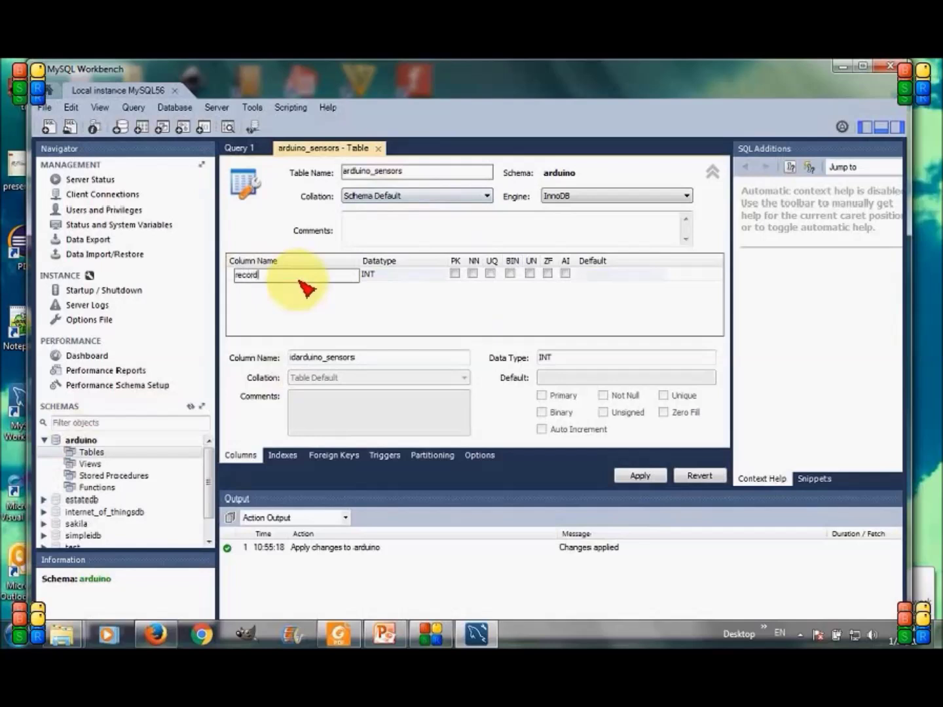
{"action": "type", "text": "_id"}
{"action": "left_click", "coordinate": [454, 273]}
{"action": "left_click", "coordinate": [455, 274]}
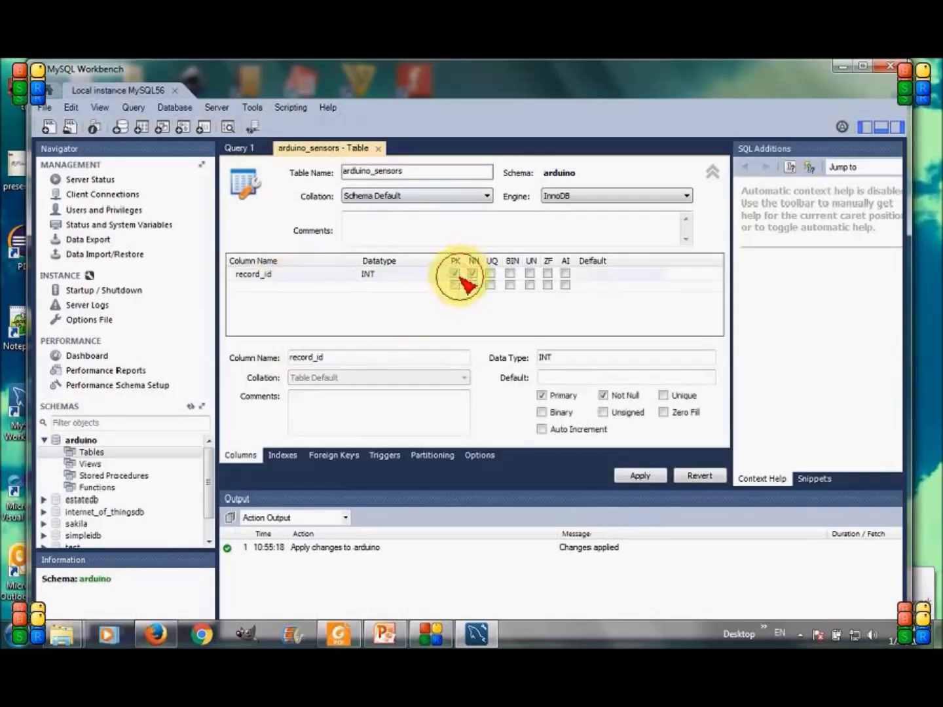
{"action": "left_click", "coordinate": [566, 275]}
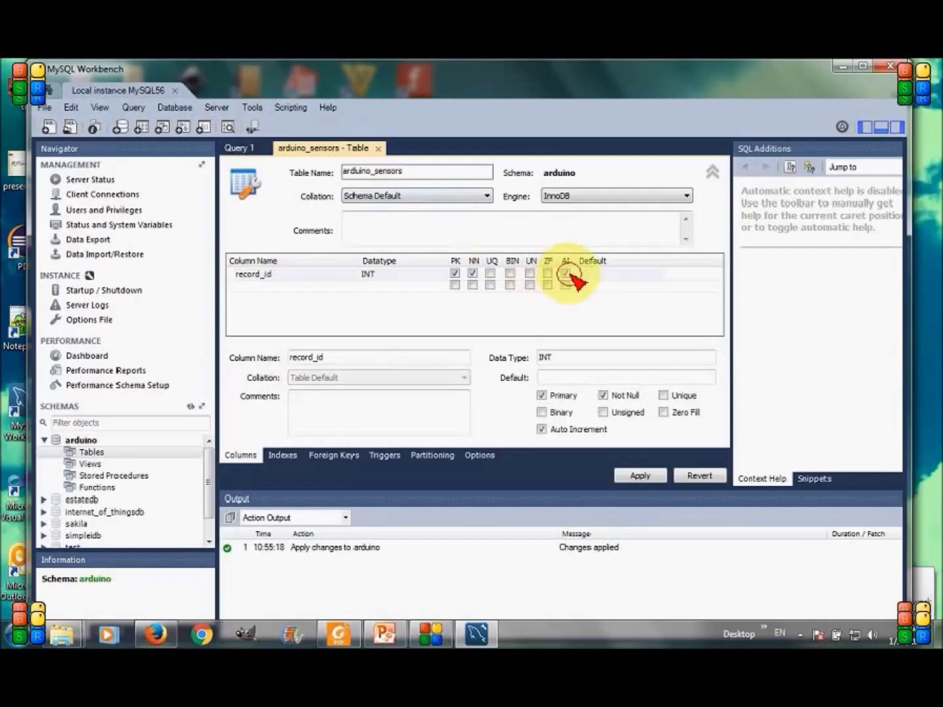
Add a second column named Sensor_ID
{"action": "left_click", "coordinate": [245, 287]}
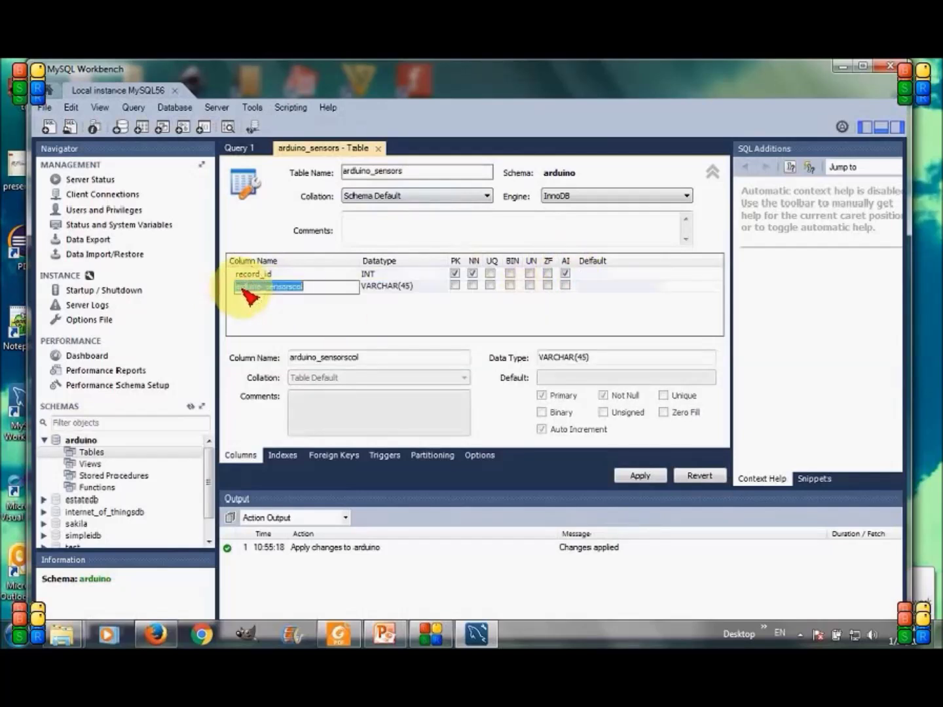
{"action": "left_click", "coordinate": [242, 286]}
{"action": "left_click", "coordinate": [321, 292]}
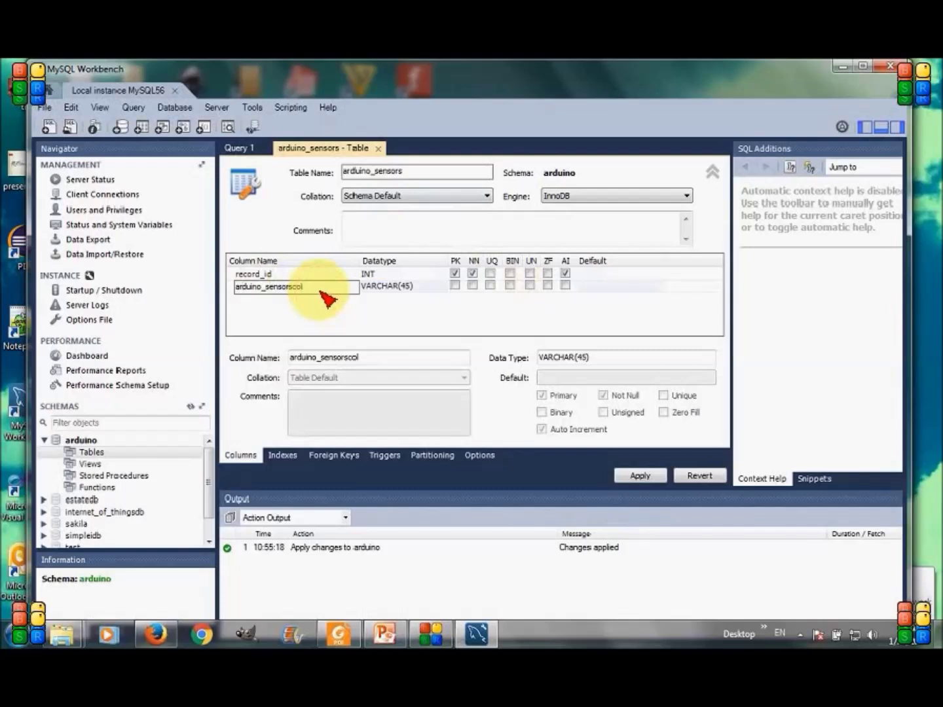
{"action": "key", "text": "BackSpace"}
{"action": "key", "text": "BackSpace"}
{"action": "key", "text": "BackSpace"}
{"action": "key", "text": "BackSpace"}
{"action": "key", "text": "BackSpace"}
{"action": "key", "text": "BackSpace"}
{"action": "key", "text": "BackSpace"}
{"action": "key", "text": "BackSpace"}
{"action": "key", "text": "BackSpace"}
{"action": "key", "text": "BackSpace"}
{"action": "key", "text": "BackSpace"}
{"action": "key", "text": "BackSpace"}
{"action": "key", "text": "BackSpace"}
{"action": "key", "text": "BackSpace"}
{"action": "key", "text": "BackSpace"}
{"action": "key", "text": "BackSpace"}
{"action": "key", "text": "BackSpace"}
{"action": "key", "text": "BackSpace"}
{"action": "type", "text": "Sendor"}
{"action": "key", "text": "BackSpace"}
{"action": "key", "text": "BackSpace"}
{"action": "key", "text": "BackSpace"}
{"action": "type", "text": "sor_ID"}
Change Sensor_ID to VARCHAR(30) and make it NOT NULL
{"action": "left_click", "coordinate": [422, 285]}
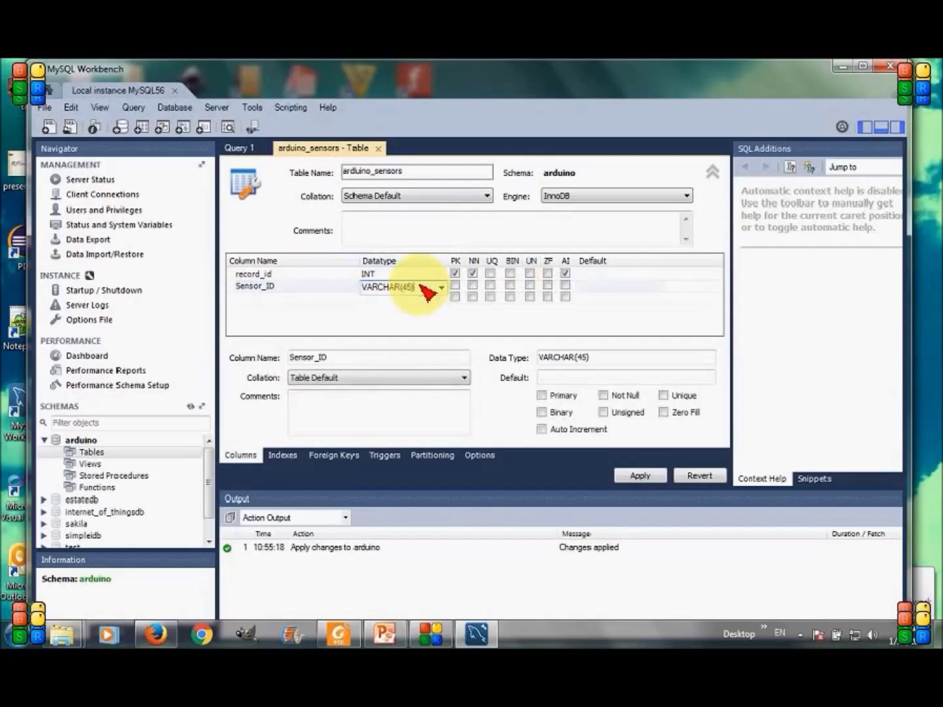
{"action": "key", "text": "BackSpace"}
{"action": "key", "text": "BackSpace"}
{"action": "left_click", "coordinate": [473, 287]}
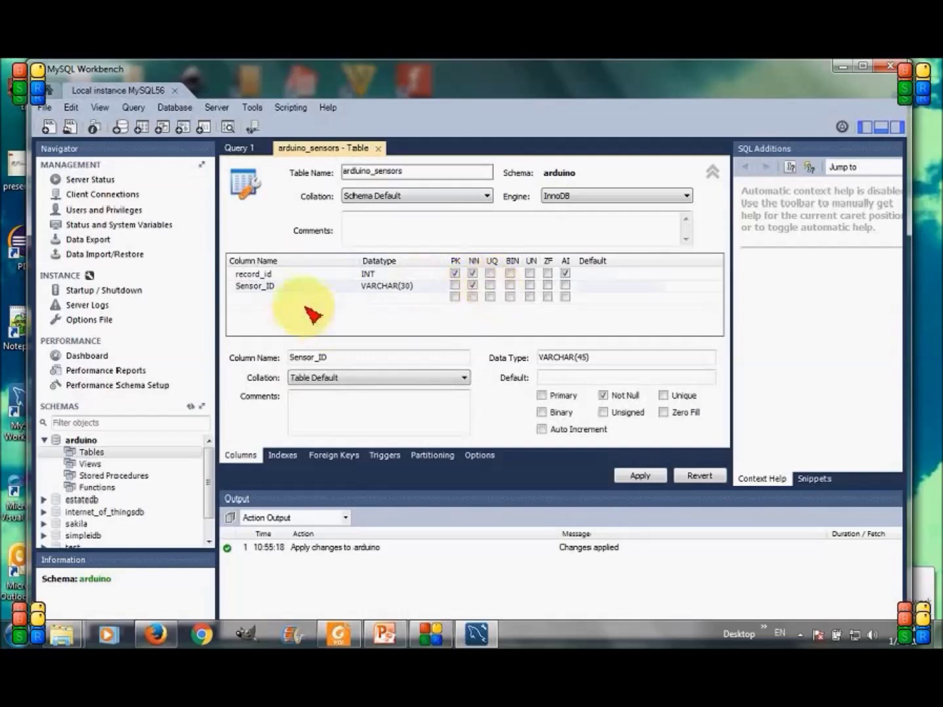
Add a Sensor_Value INT column and mark record_id as unsigned
{"action": "left_click", "coordinate": [260, 299]}
{"action": "left_click", "coordinate": [259, 300]}
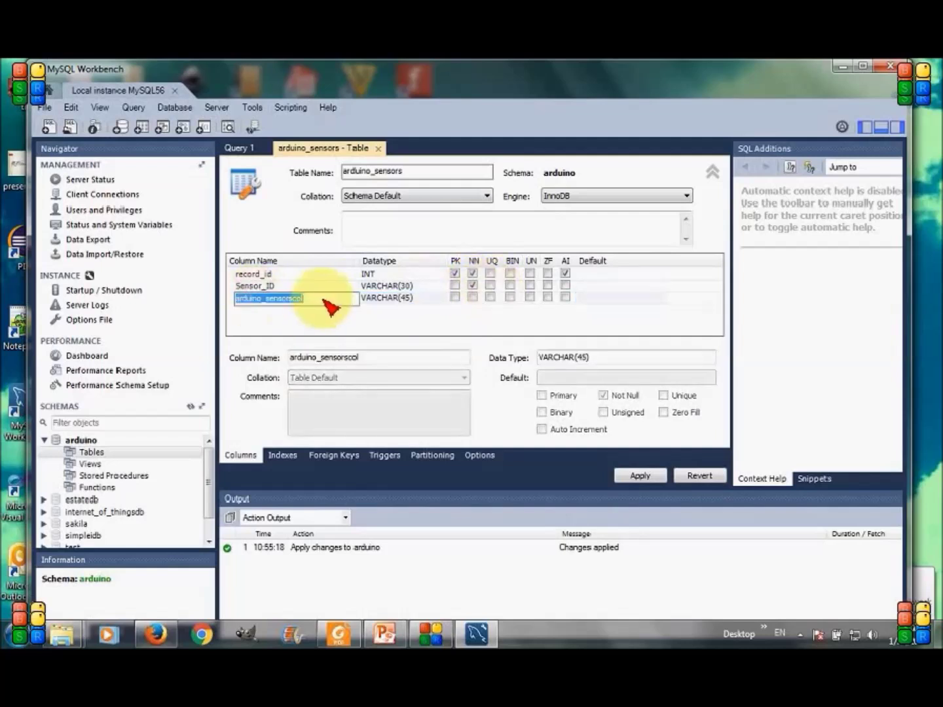
{"action": "type", "text": "Sensor_V"}
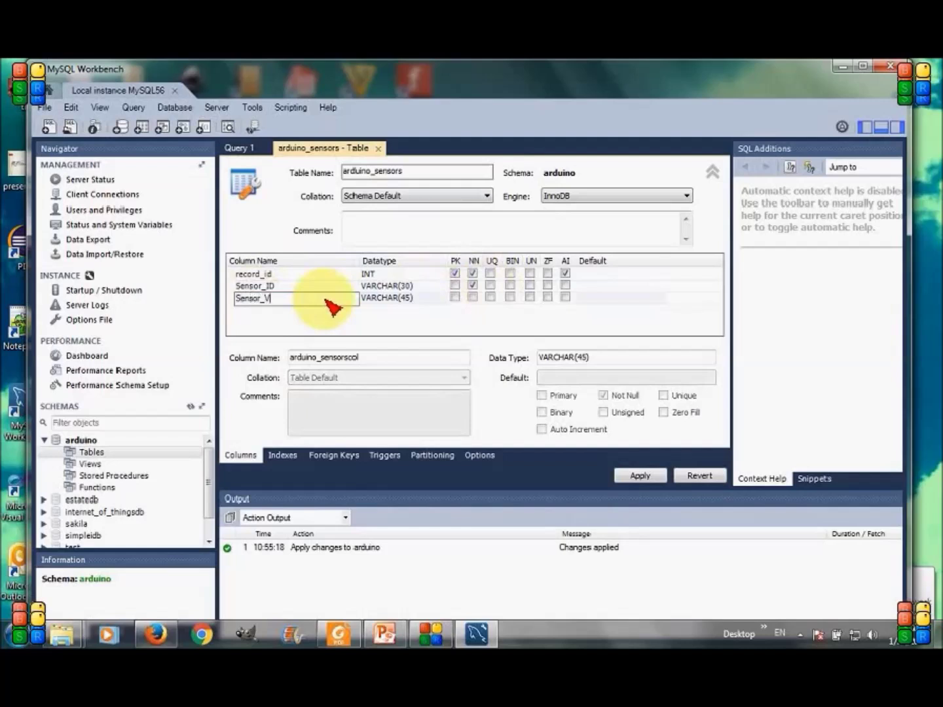
{"action": "type", "text": "alue"}
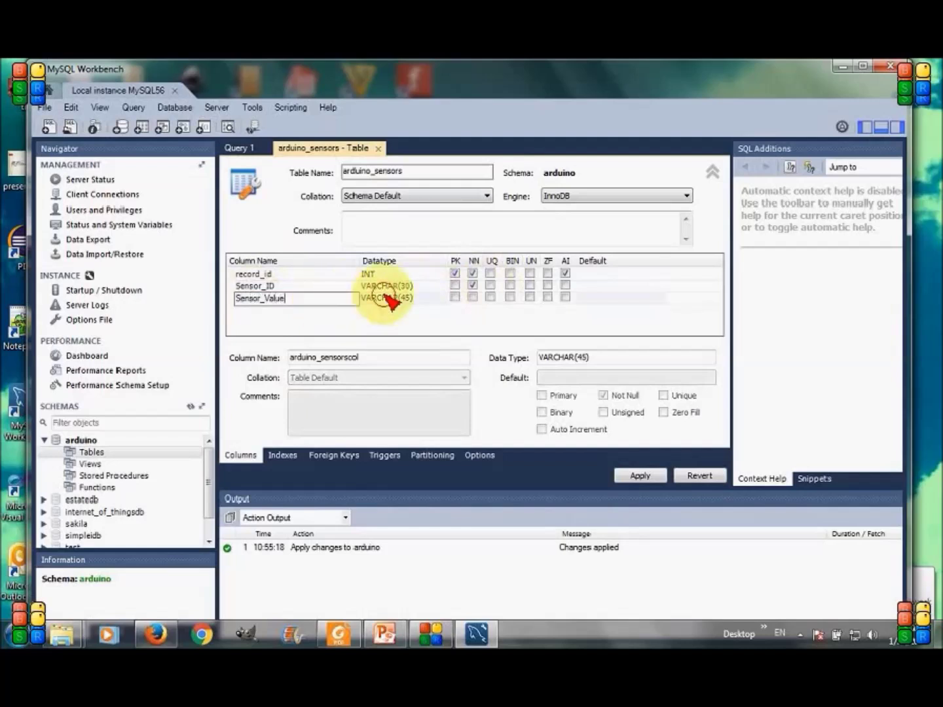
{"action": "left_click", "coordinate": [385, 299]}
{"action": "left_click", "coordinate": [386, 298]}
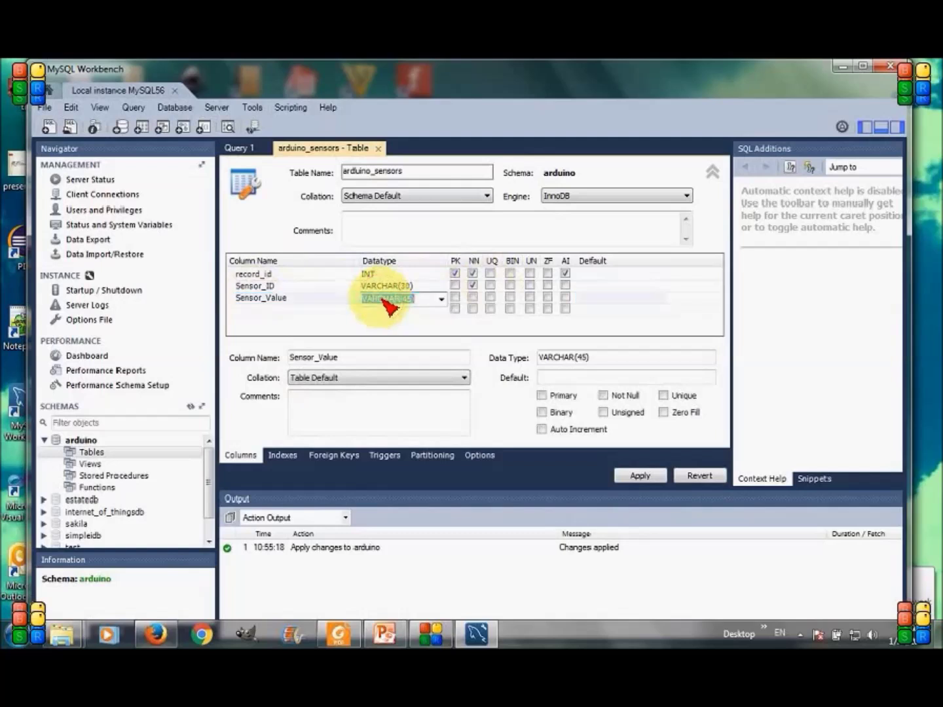
{"action": "left_click", "coordinate": [442, 299]}
{"action": "left_click", "coordinate": [420, 310]}
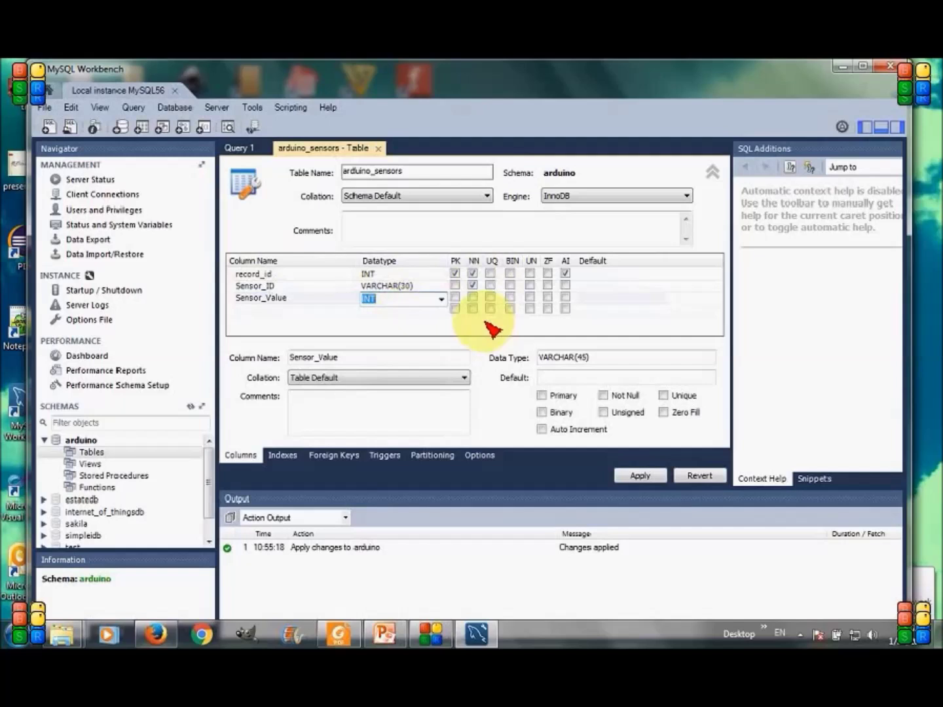
{"action": "left_click", "coordinate": [530, 273]}
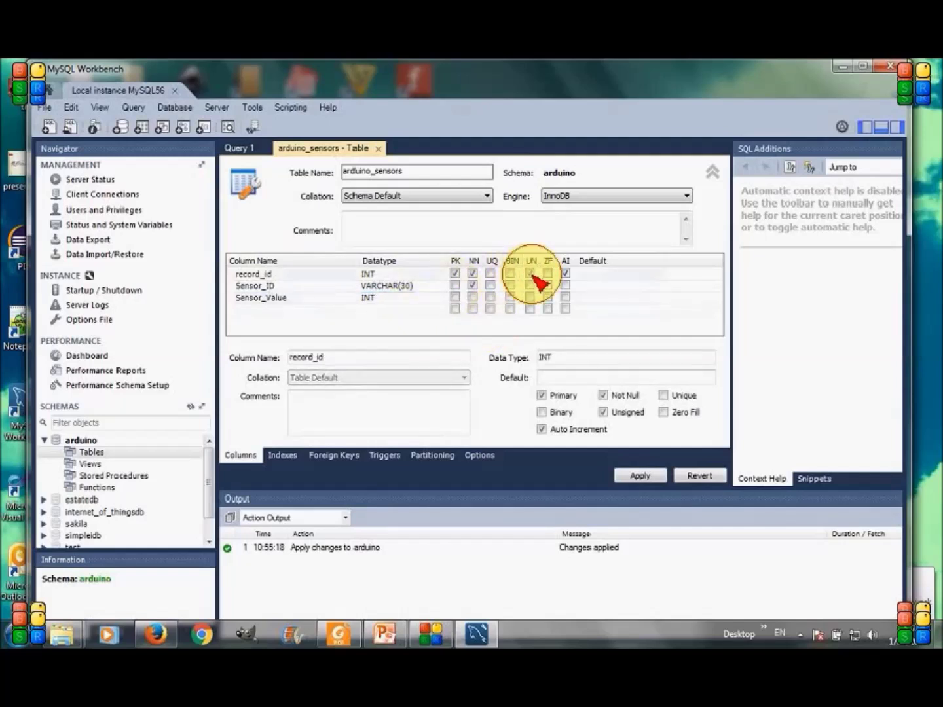
{"action": "left_click", "coordinate": [378, 298]}
Add a Recorded_AT DATETIME column with default CURRENT_TIMESTAMP
{"action": "left_click", "coordinate": [266, 311]}
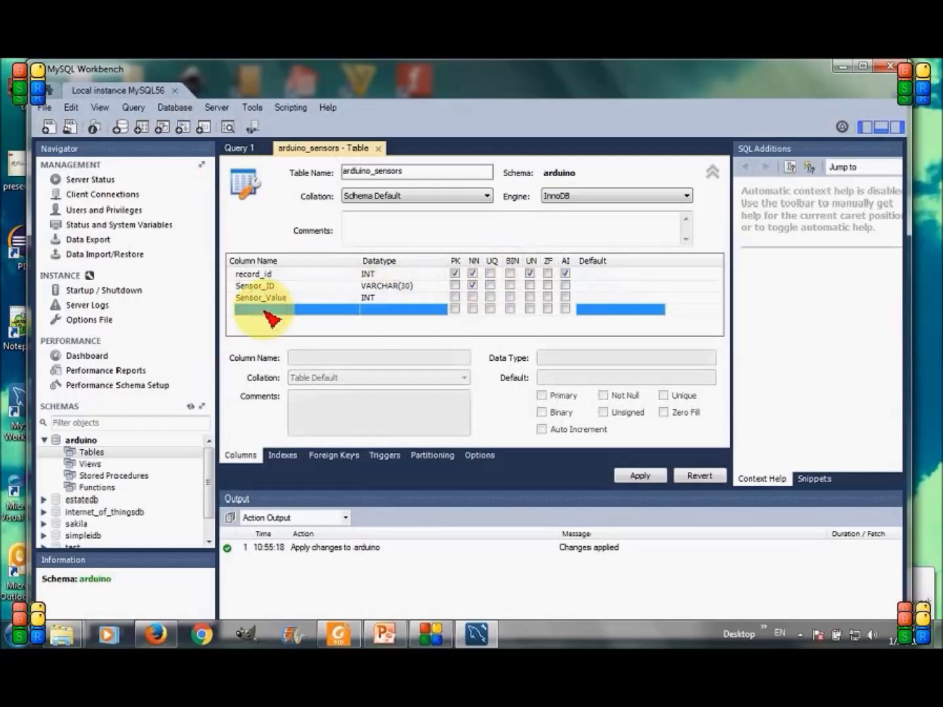
{"action": "left_click", "coordinate": [267, 311]}
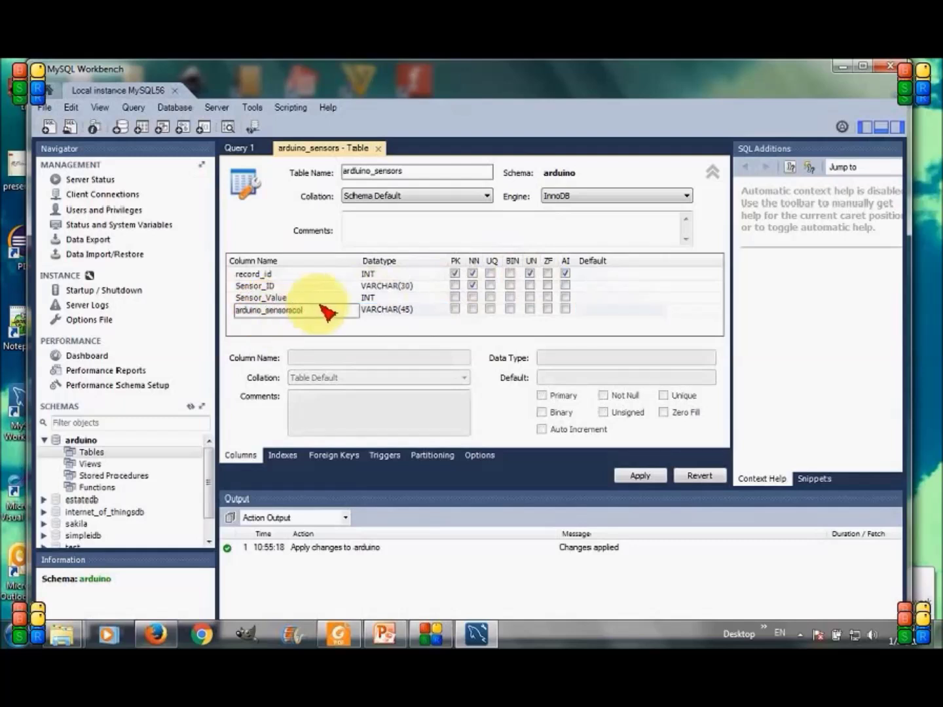
{"action": "key", "text": "BackSpace"}
{"action": "key", "text": "BackSpace"}
{"action": "key", "text": "BackSpace"}
{"action": "key", "text": "BackSpace"}
{"action": "key", "text": "BackSpace"}
{"action": "key", "text": "BackSpace"}
{"action": "key", "text": "BackSpace"}
{"action": "key", "text": "BackSpace"}
{"action": "key", "text": "BackSpace"}
{"action": "key", "text": "BackSpace"}
{"action": "key", "text": "BackSpace"}
{"action": "key", "text": "BackSpace"}
{"action": "key", "text": "BackSpace"}
{"action": "key", "text": "BackSpace"}
{"action": "key", "text": "BackSpace"}
{"action": "key", "text": "BackSpace"}
{"action": "key", "text": "BackSpace"}
{"action": "key", "text": "BackSpace"}
{"action": "type", "text": "Recor"}
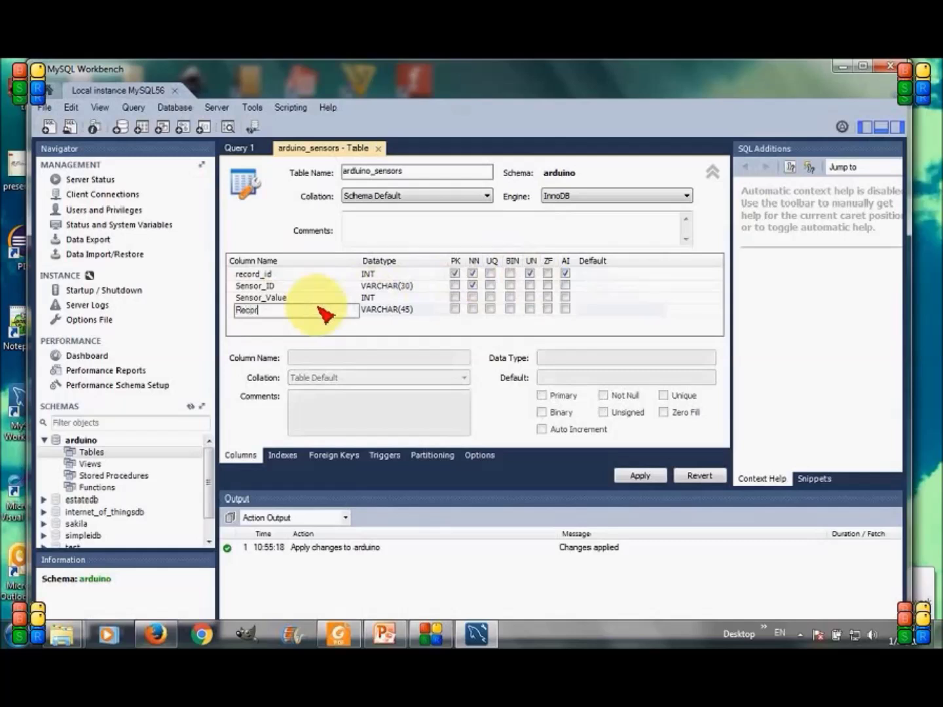
{"action": "type", "text": "ded_AT"}
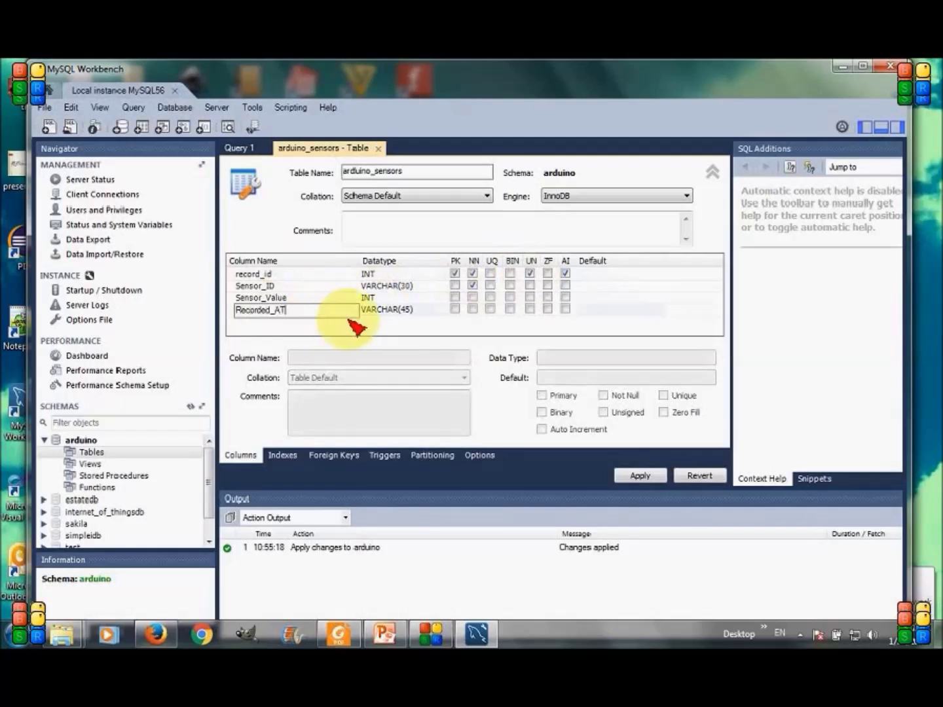
{"action": "left_click", "coordinate": [378, 310]}
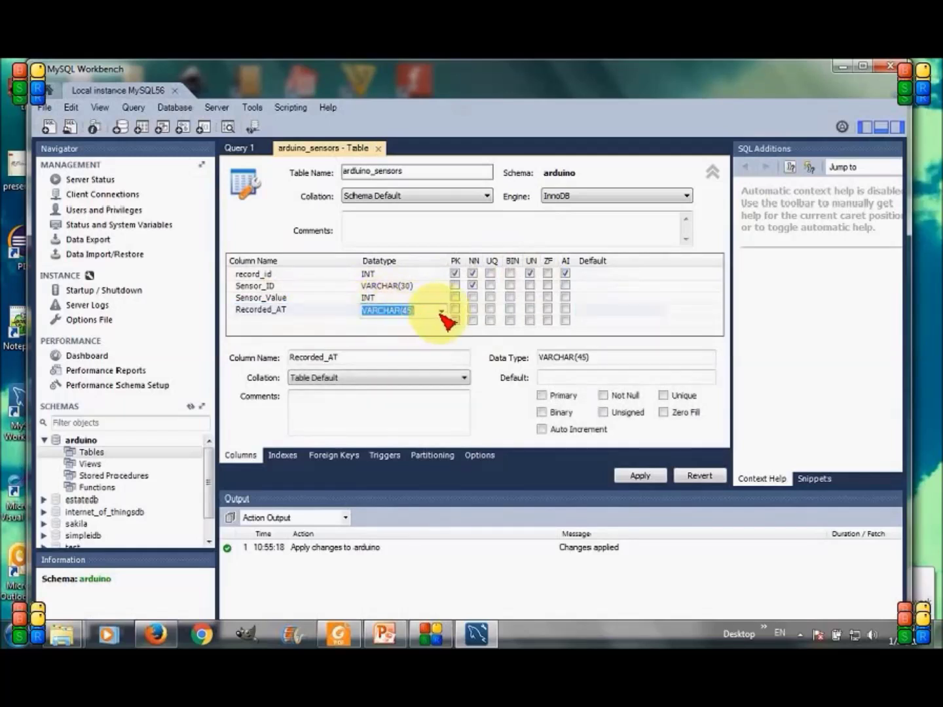
{"action": "left_click", "coordinate": [441, 311]}
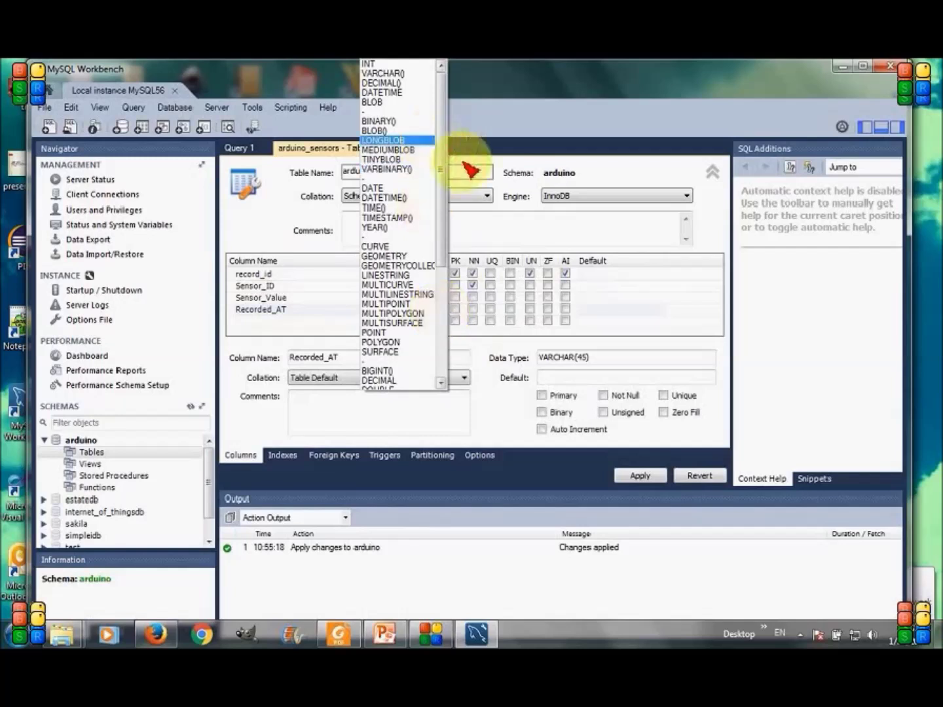
{"action": "left_click", "coordinate": [412, 93]}
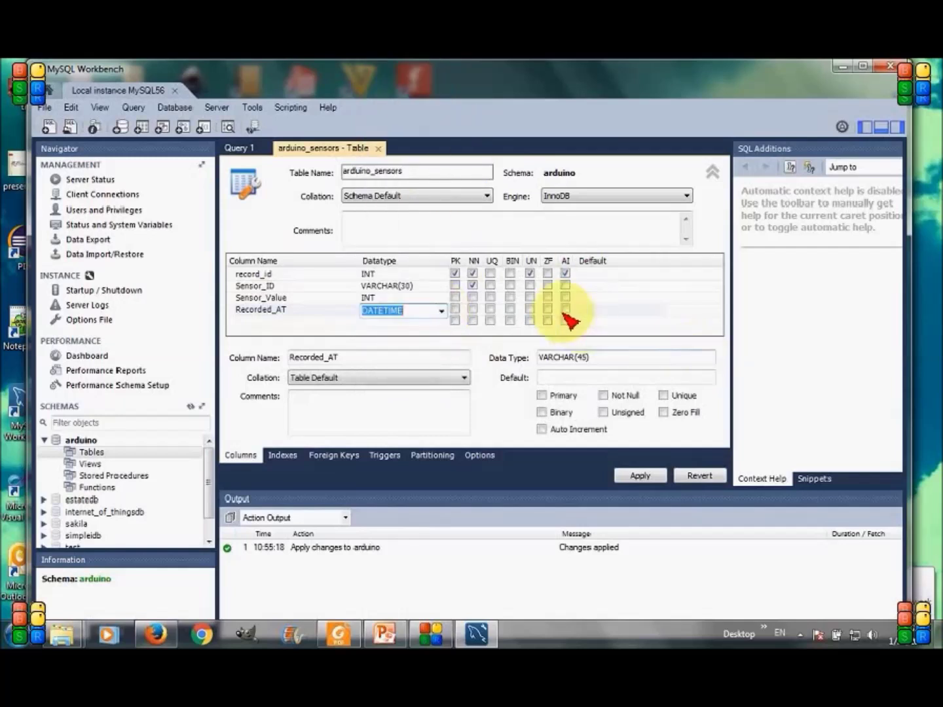
{"action": "left_click", "coordinate": [603, 312]}
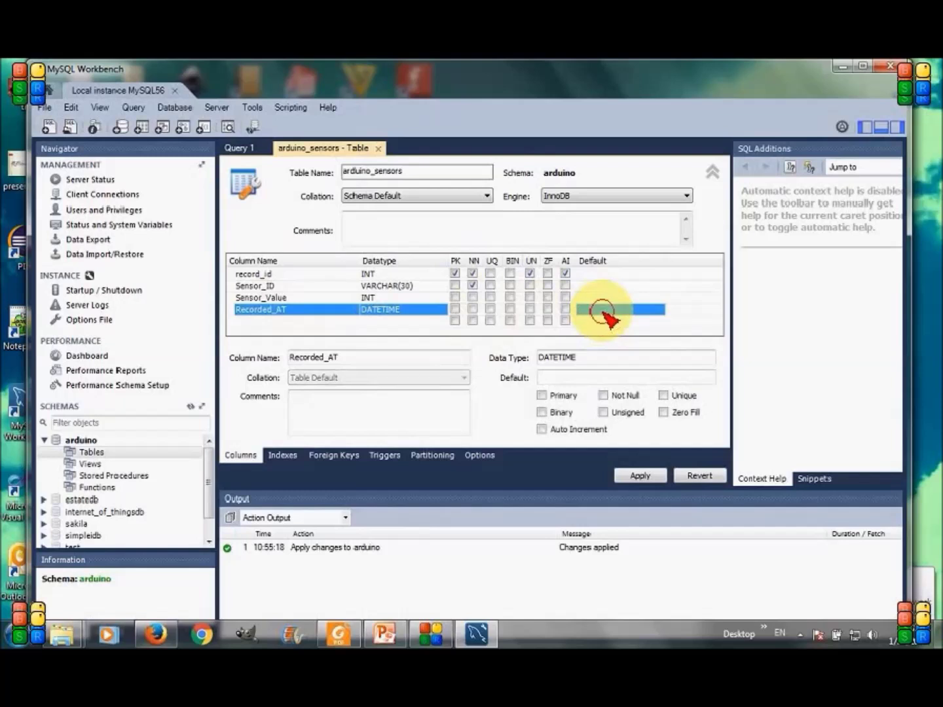
{"action": "type", "text": "CURRENT"}
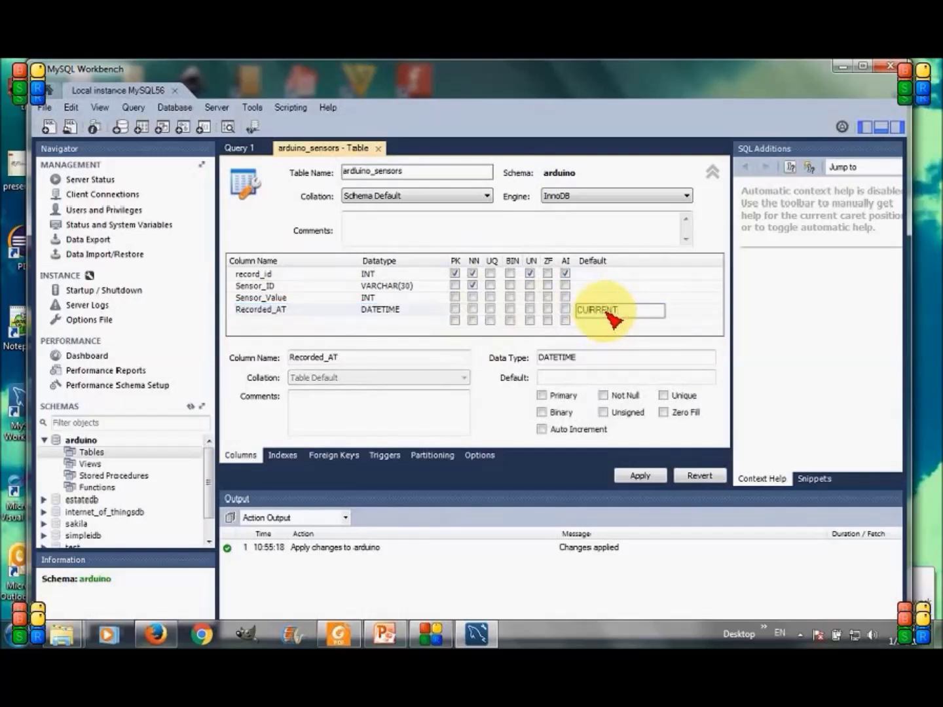
{"action": "type", "text": "_"}
{"action": "type", "text": "TIMESTAMP"}
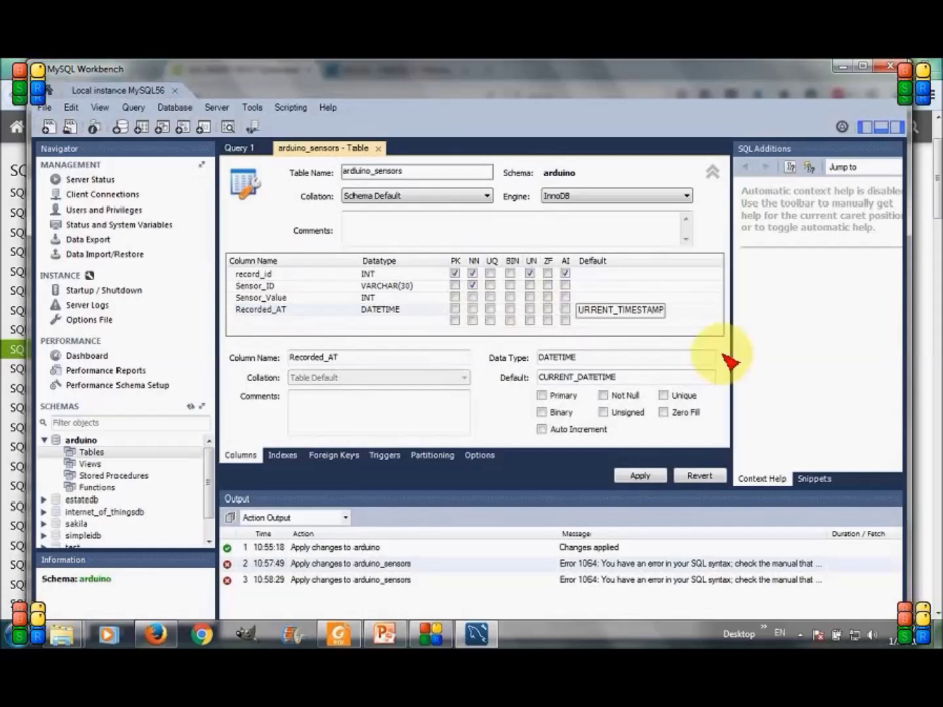
Apply the CREATE TABLE script for arduino_sensors and close the table editor
{"action": "left_click", "coordinate": [655, 476]}
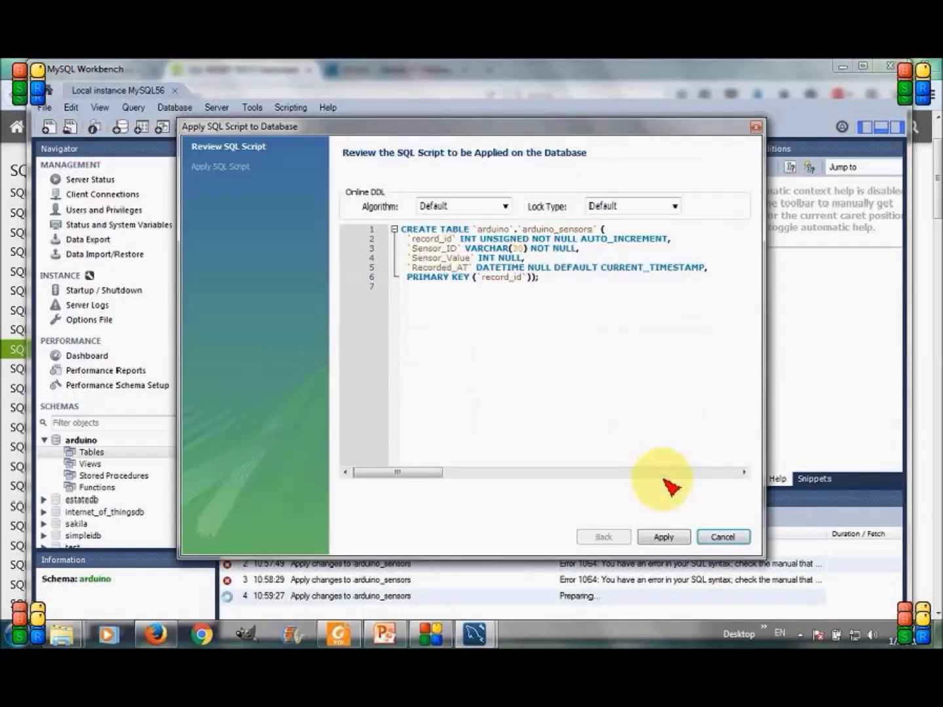
{"action": "left_click", "coordinate": [663, 537]}
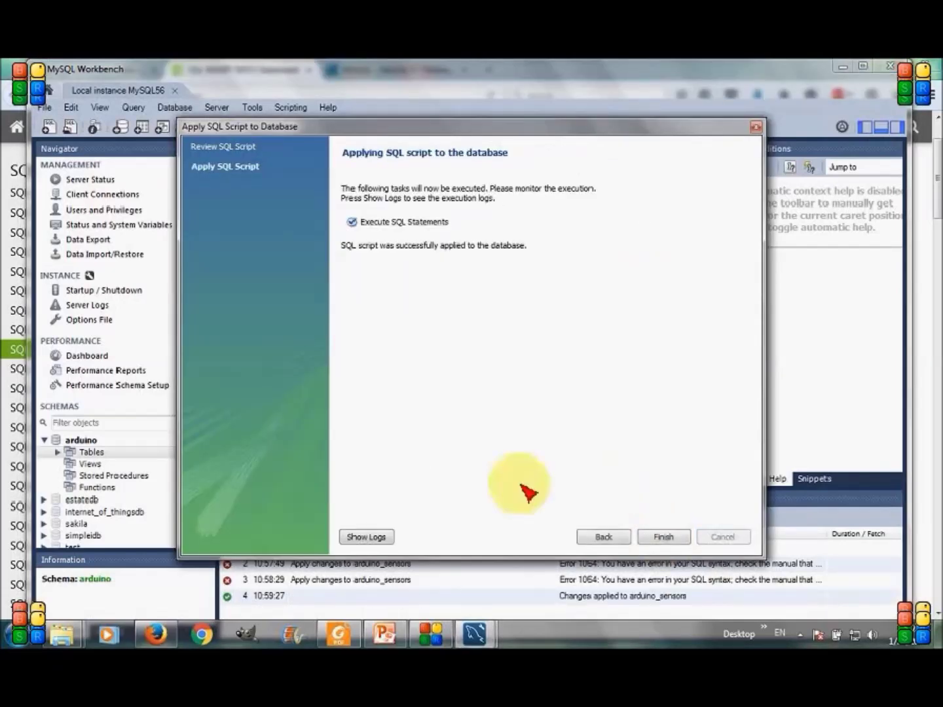
{"action": "left_click", "coordinate": [669, 538]}
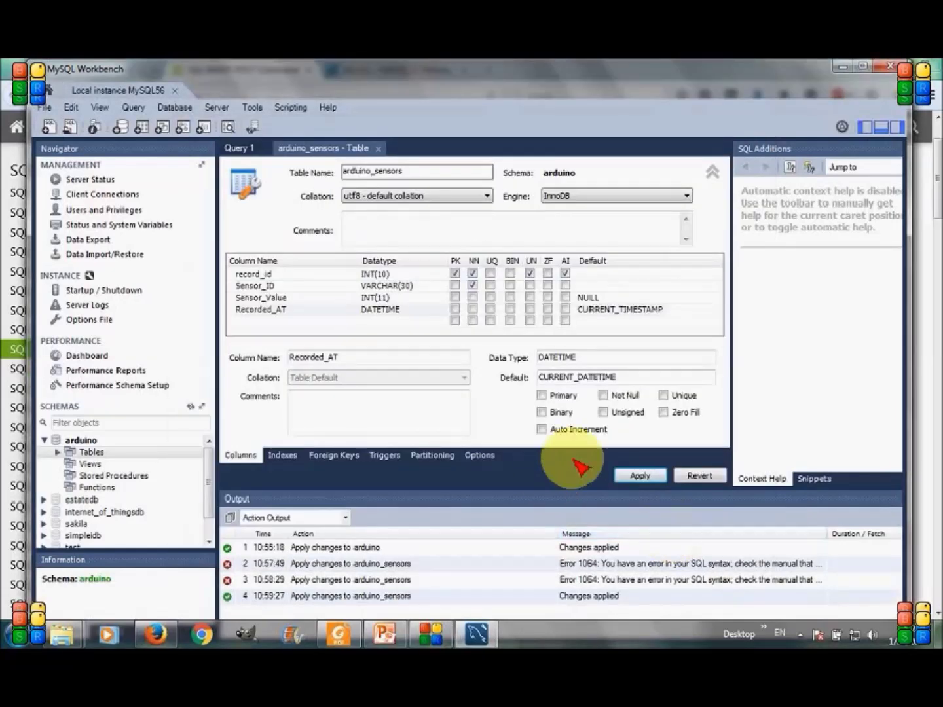
{"action": "left_click", "coordinate": [379, 149]}
Paste and run the INSERT for TempSensor_1 with values 23 and -3
{"action": "type", "text": "insert into arduino_sensors (Sensor_ID,Sensor_Value) values ('TempSensor_1',23);"}
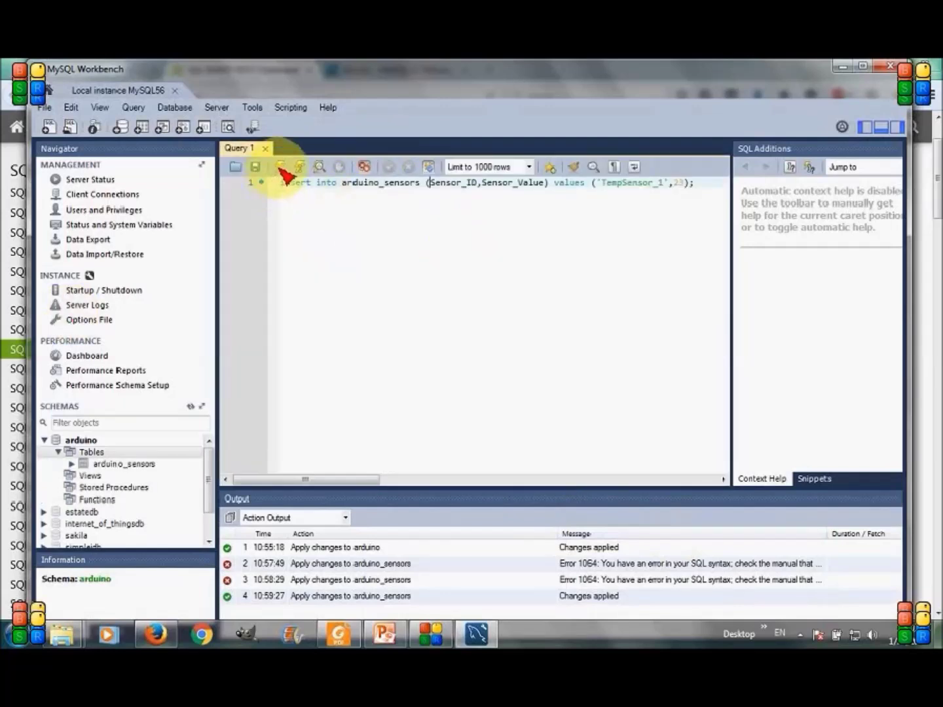
{"action": "left_click", "coordinate": [282, 169]}
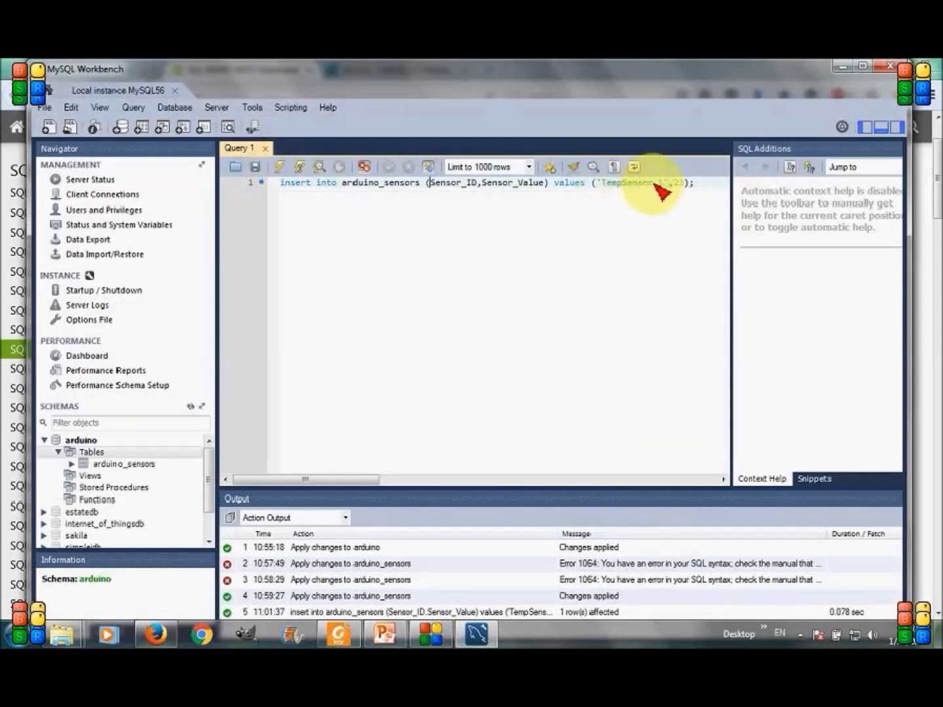
{"action": "left_click", "coordinate": [680, 183]}
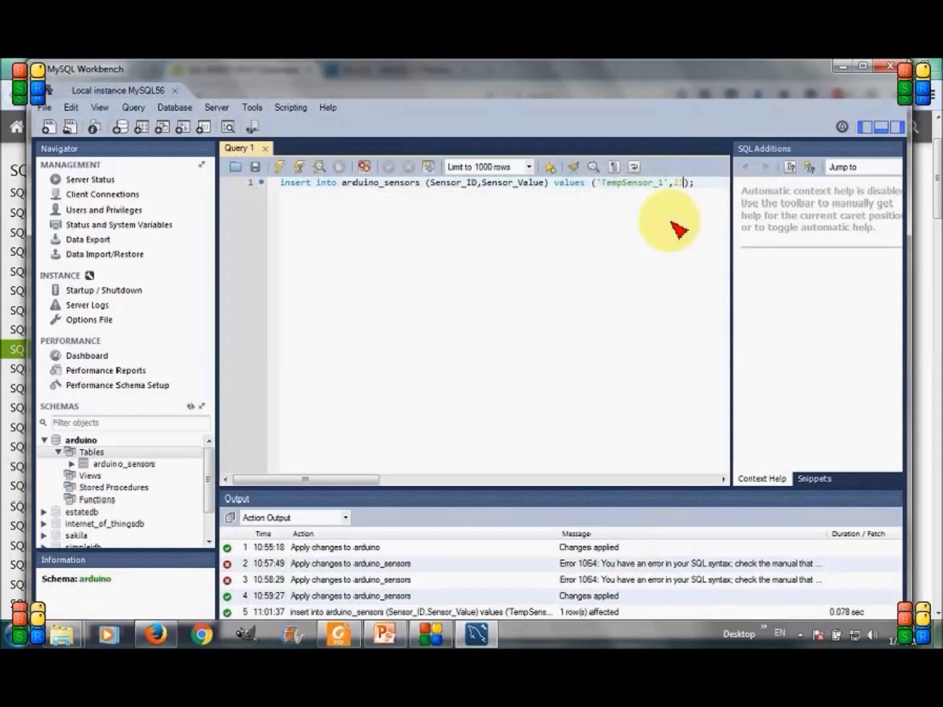
{"action": "key", "text": "Delete"}
{"action": "key", "text": "Delete"}
{"action": "key", "text": "Delete"}
{"action": "type", "text": "30"}
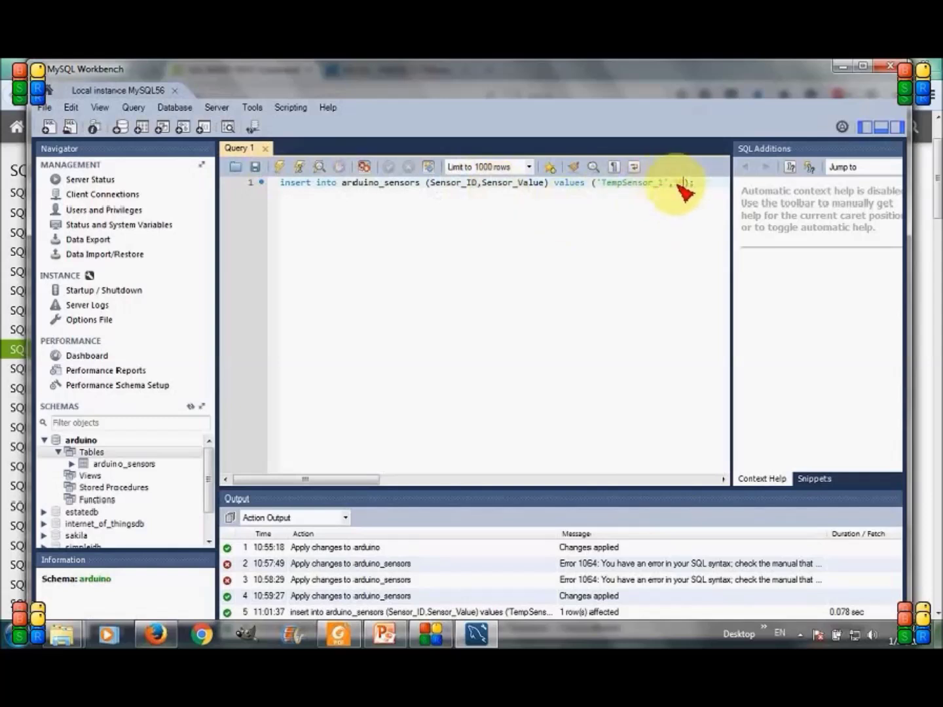
{"action": "key", "text": "BackSpace"}
{"action": "key", "text": "BackSpace"}
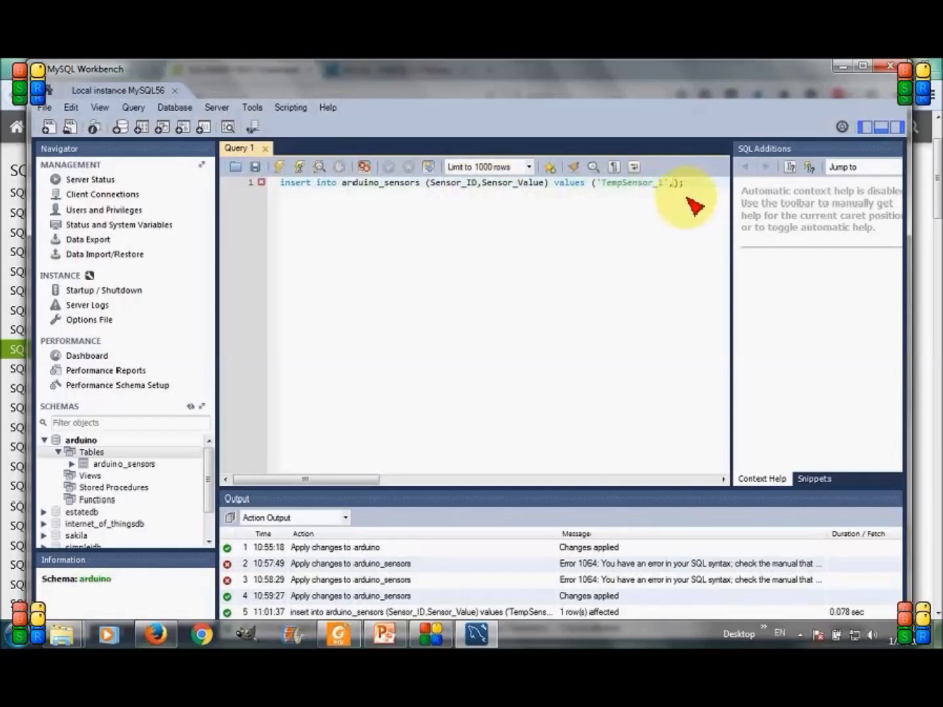
{"action": "type", "text": "-3"}
{"action": "left_click", "coordinate": [286, 168]}
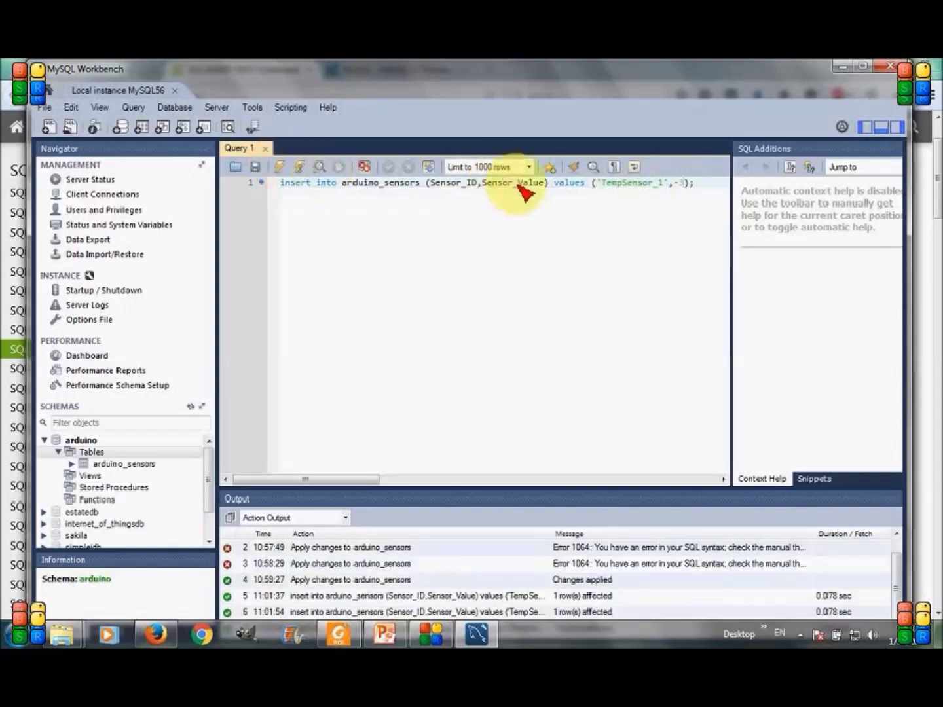
Change the INSERT statement's sensor to TempSensor_2
{"action": "left_click", "coordinate": [658, 184]}
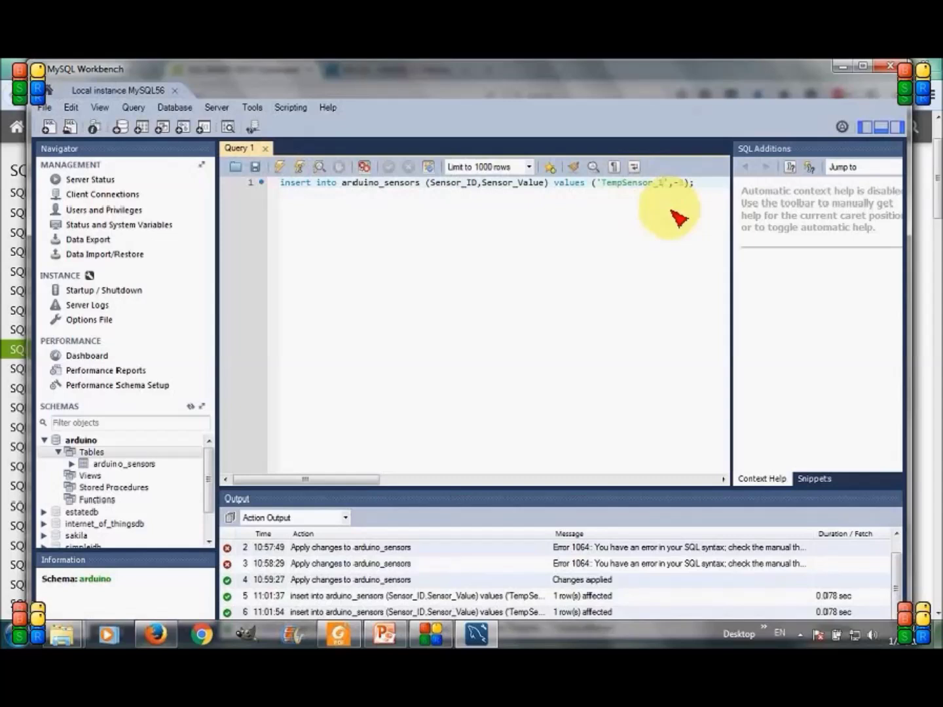
{"action": "key", "text": "BackSpace"}
{"action": "type", "text": "2"}
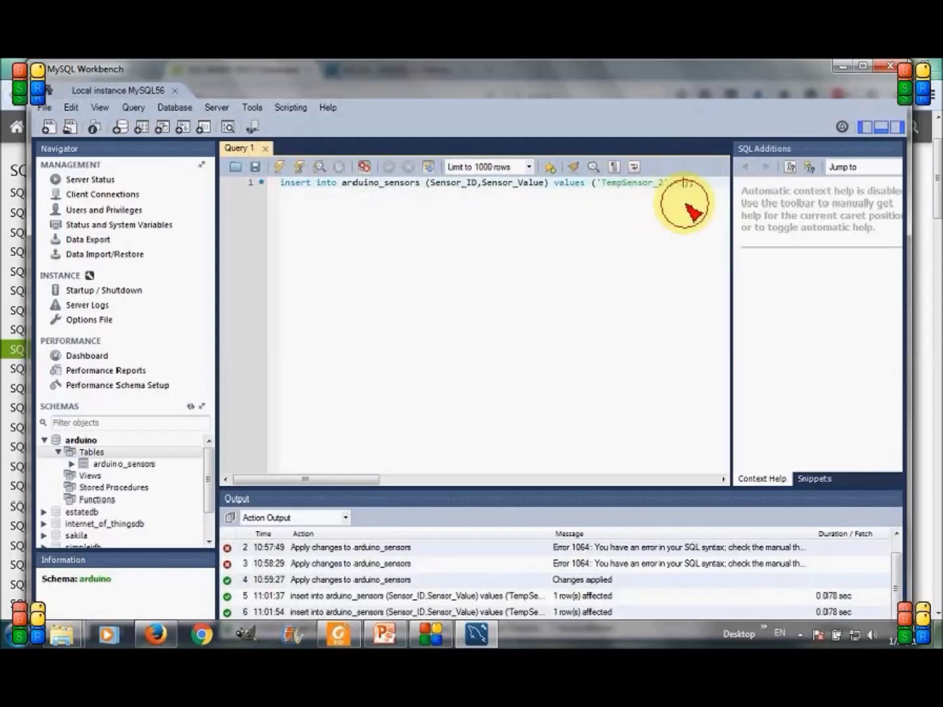
Insert TempSensor_2 readings of 12 and 2 into arduino_sensors
{"action": "key", "text": "BackSpace"}
{"action": "key", "text": "BackSpace"}
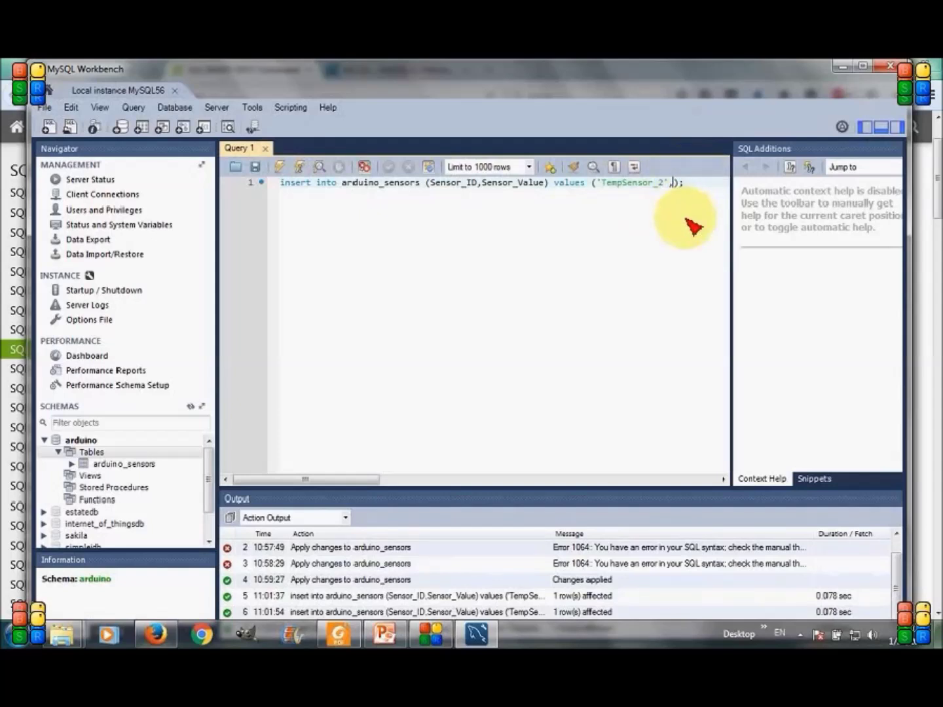
{"action": "type", "text": "12"}
{"action": "left_click", "coordinate": [283, 168]}
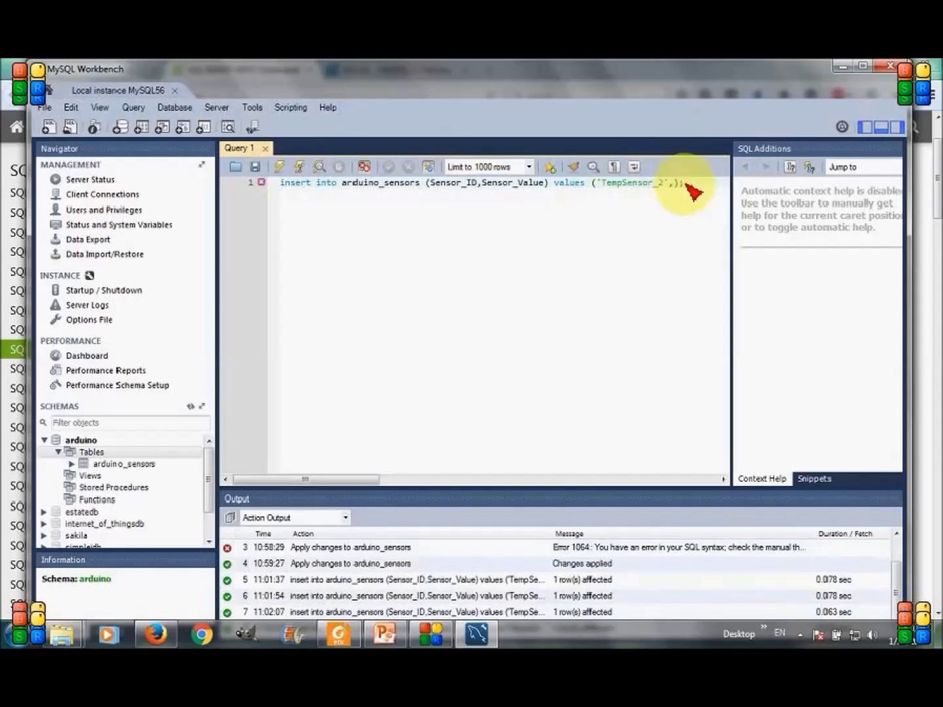
{"action": "type", "text": "2"}
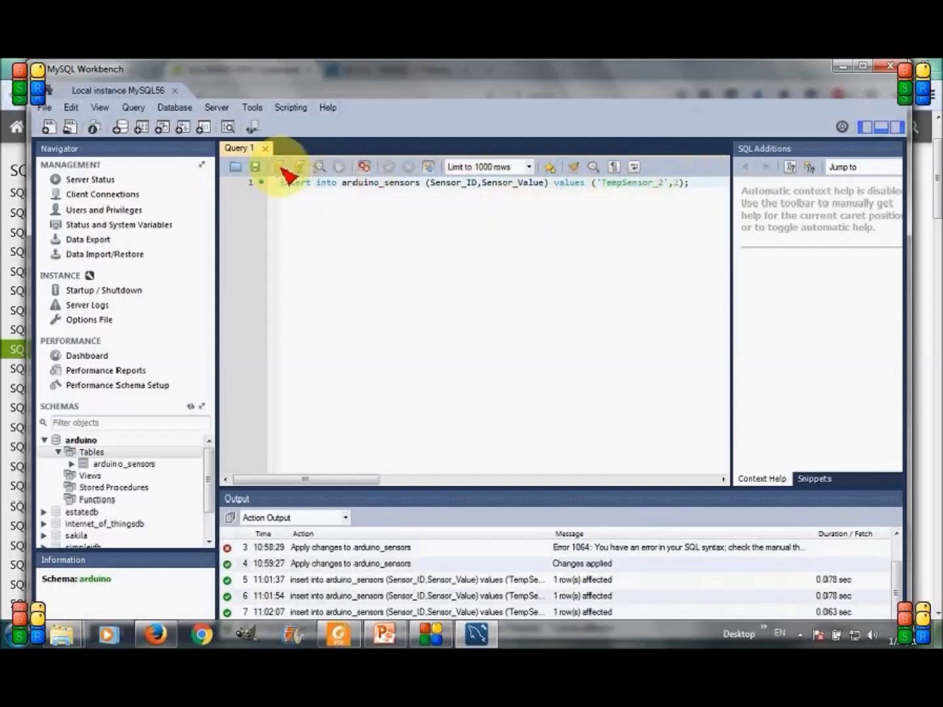
{"action": "left_click", "coordinate": [283, 168]}
{"action": "left_click", "coordinate": [677, 184]}
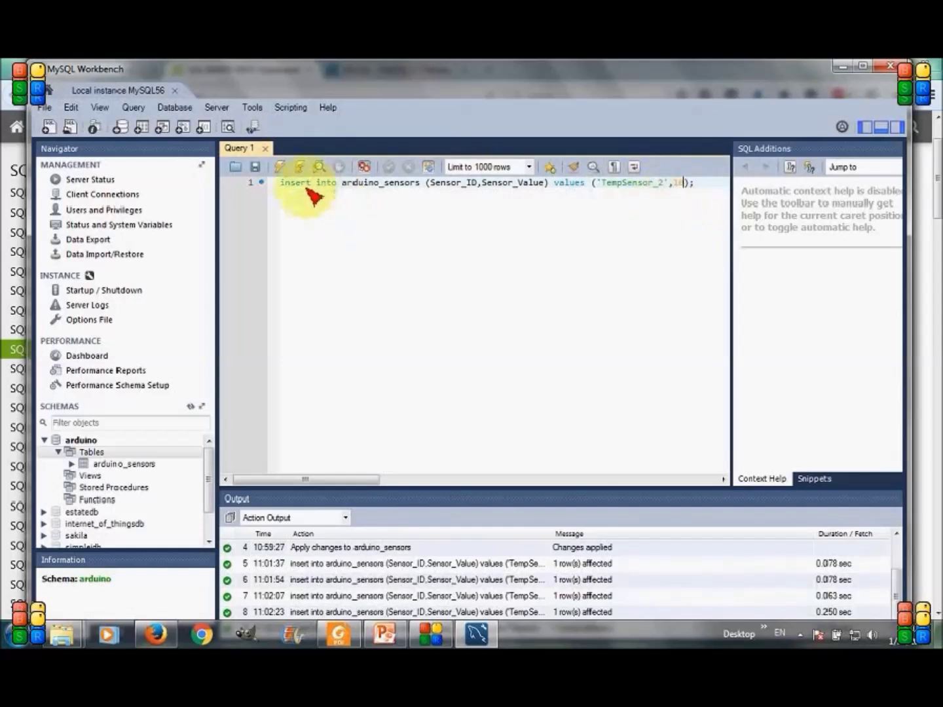
{"action": "left_click", "coordinate": [291, 168]}
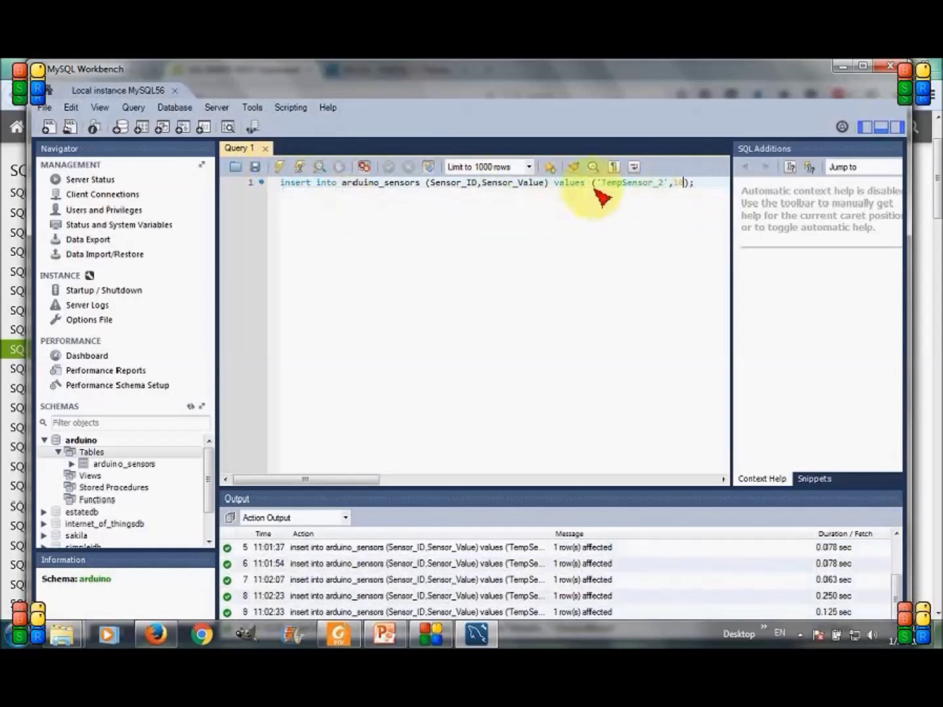
Switch to TempSensor_3 and insert readings of 21, 0 and -13
{"action": "left_click", "coordinate": [659, 183]}
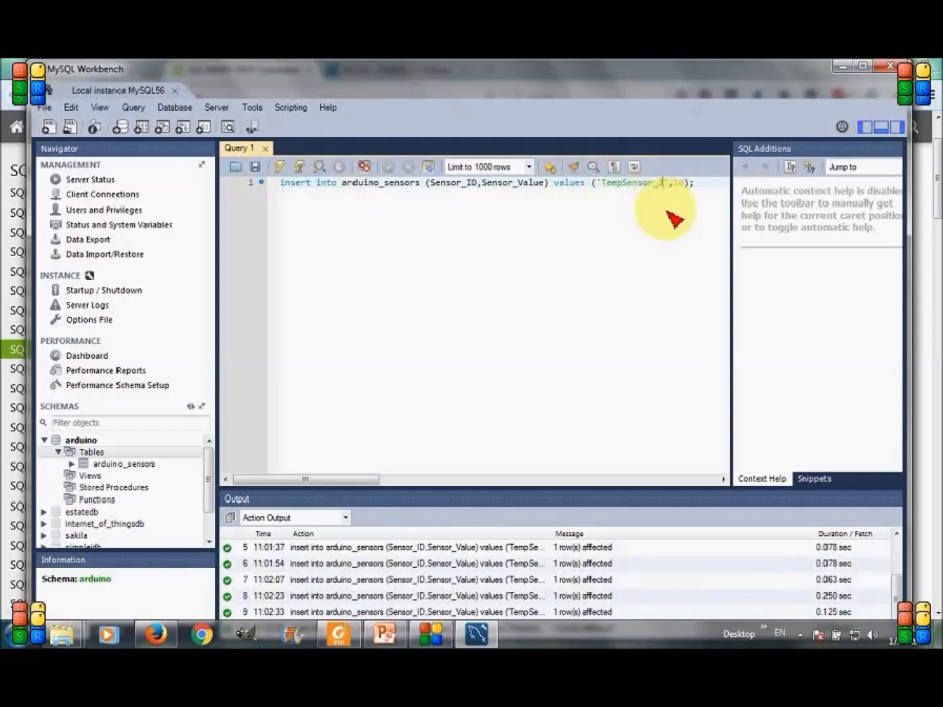
{"action": "type", "text": "3"}
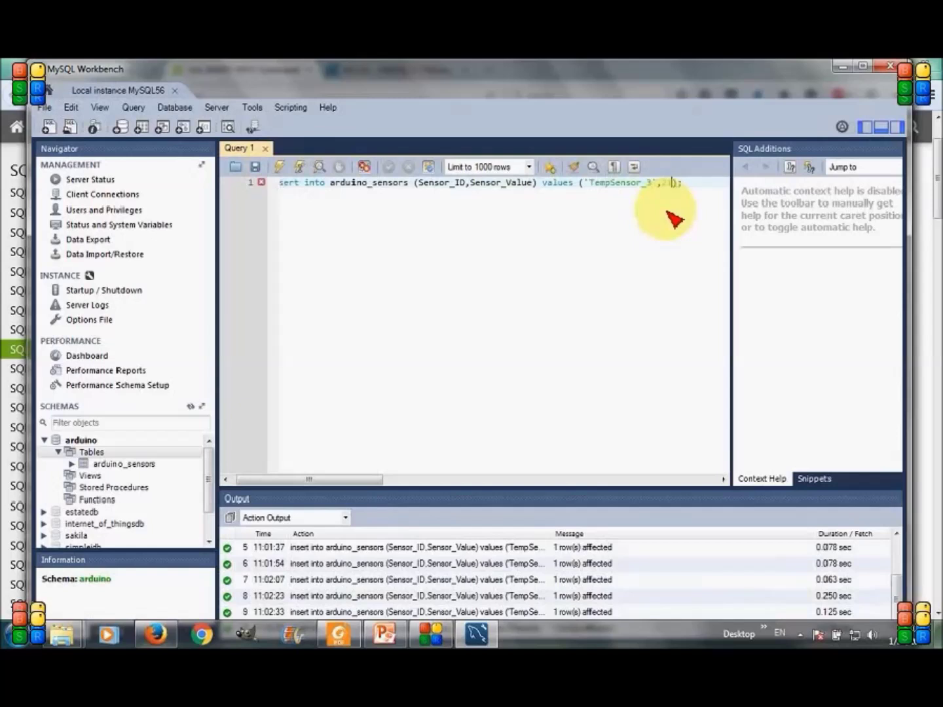
{"action": "left_click", "coordinate": [287, 170]}
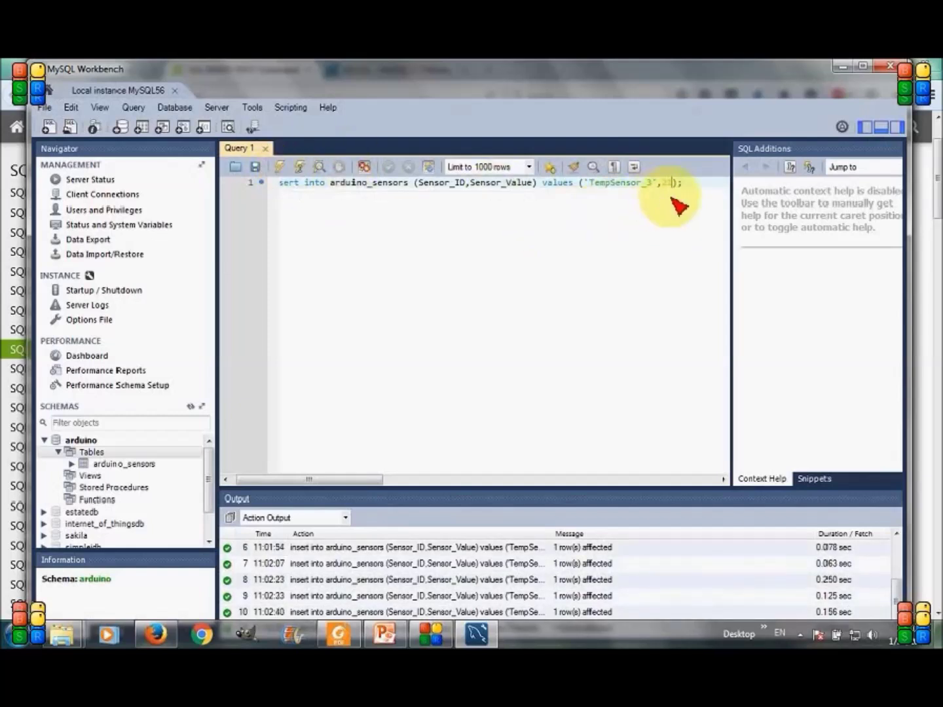
{"action": "key", "text": "BackSpace"}
{"action": "key", "text": "BackSpace"}
{"action": "type", "text": "0"}
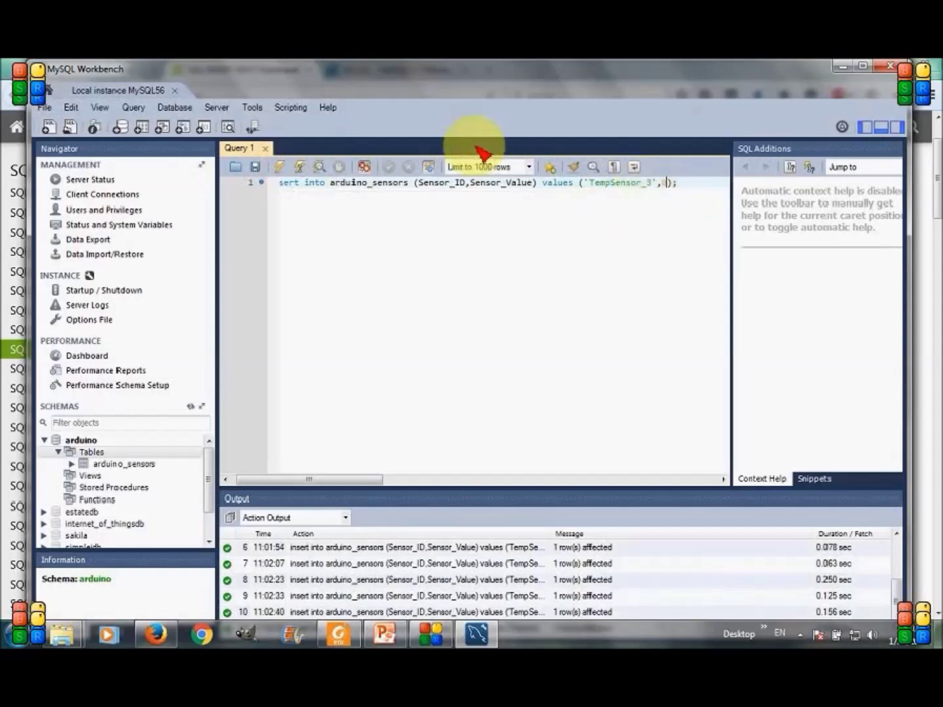
{"action": "left_click", "coordinate": [287, 172]}
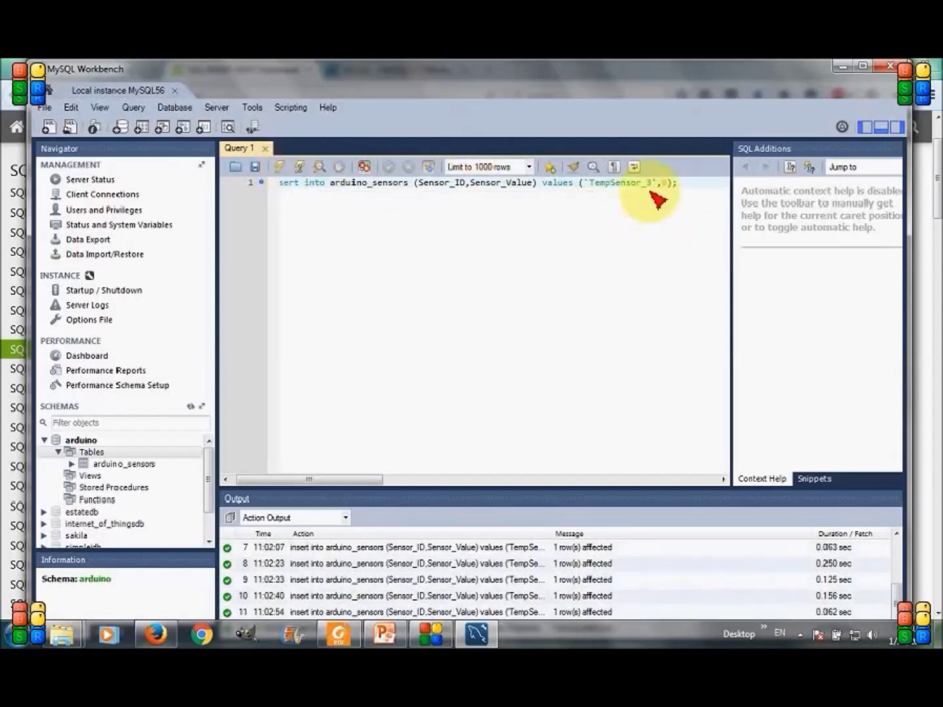
{"action": "key", "text": "BackSpace"}
{"action": "type", "text": "13"}
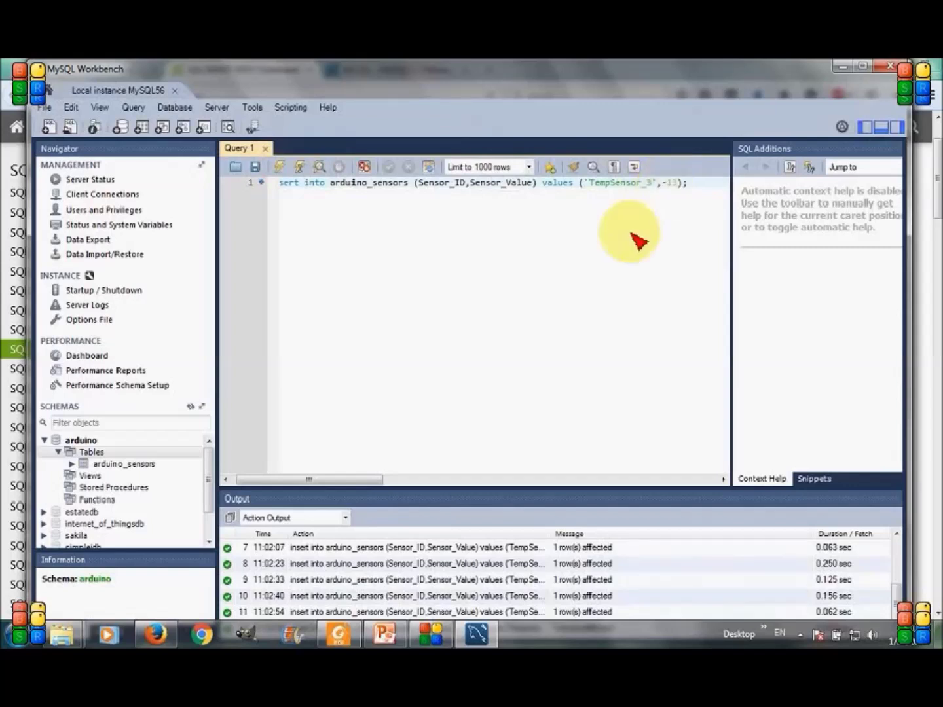
{"action": "left_click", "coordinate": [287, 174]}
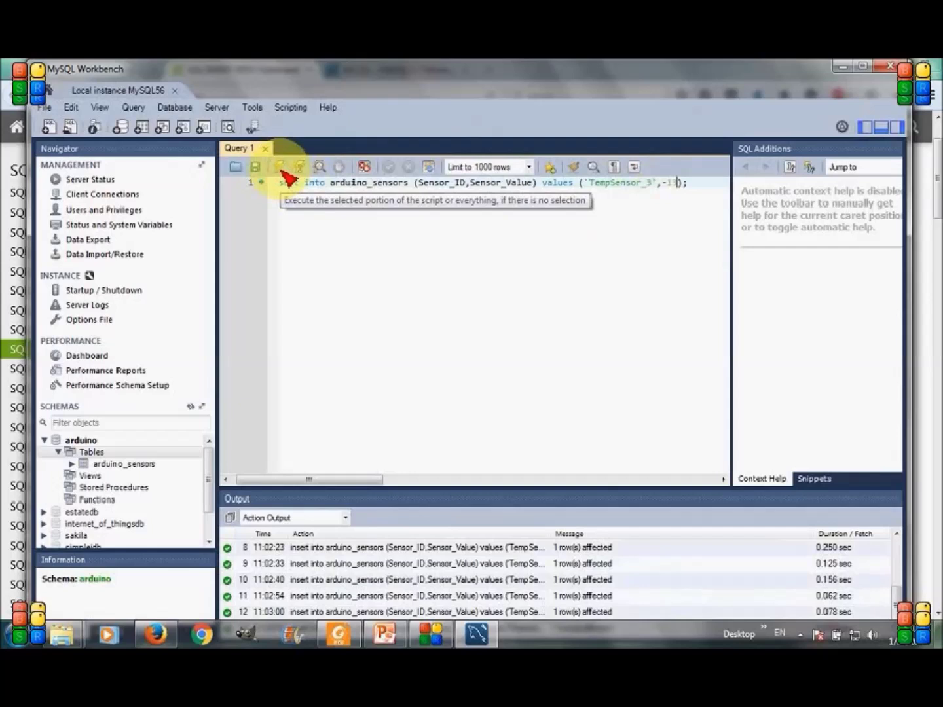
{"action": "mouse_move", "coordinate": [194, 462]}
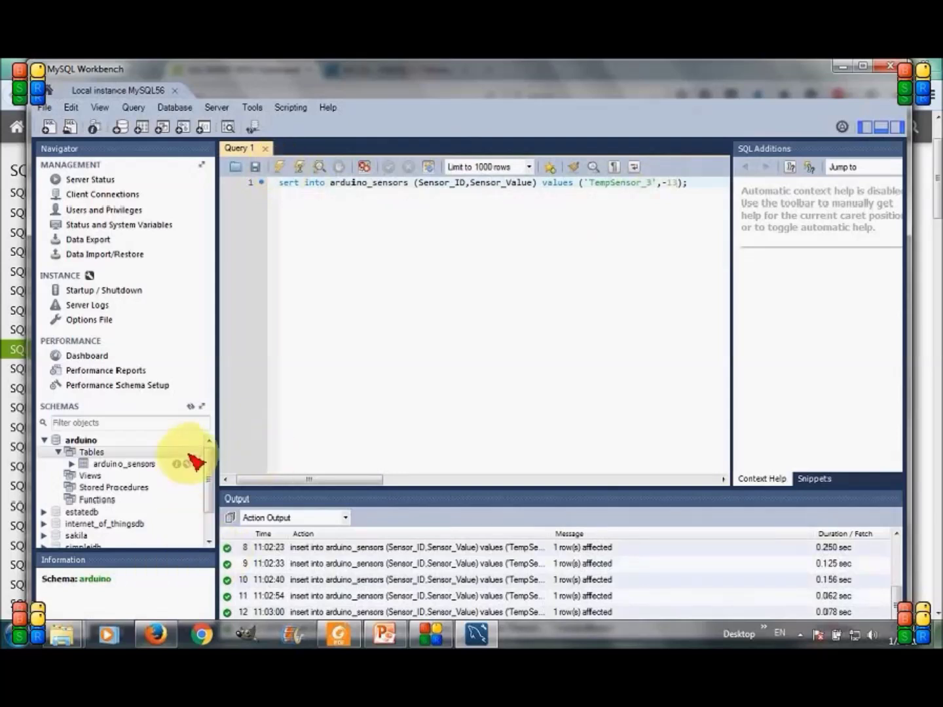
Show all arduino_sensors rows with SELECT * and enlarge the result grid
{"action": "left_click", "coordinate": [197, 464]}
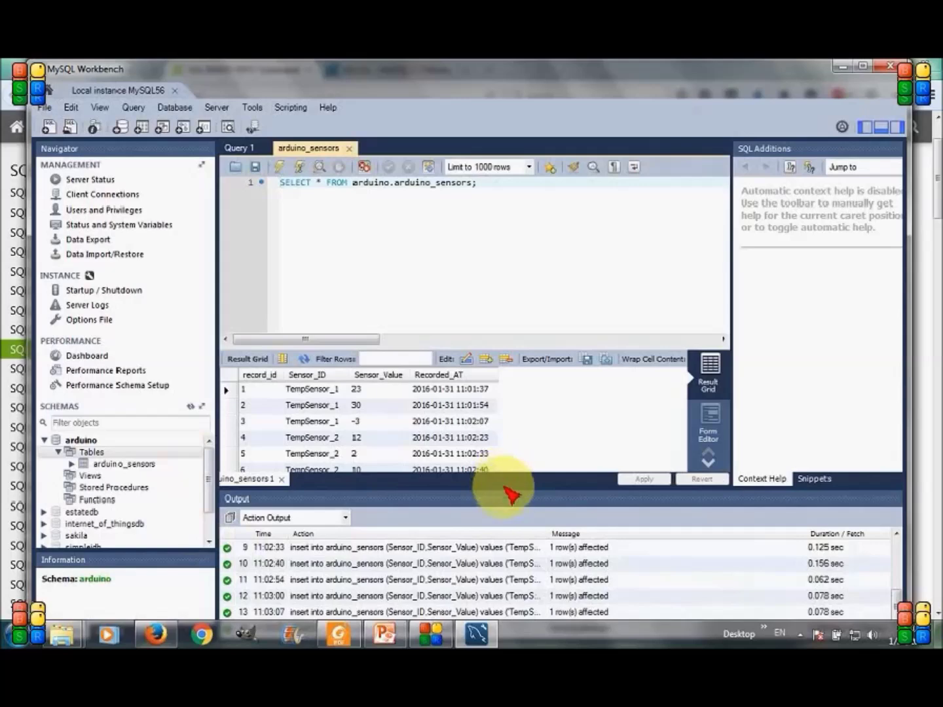
{"action": "left_click_drag", "start_coordinate": [511, 502], "coordinate": [511, 533]}
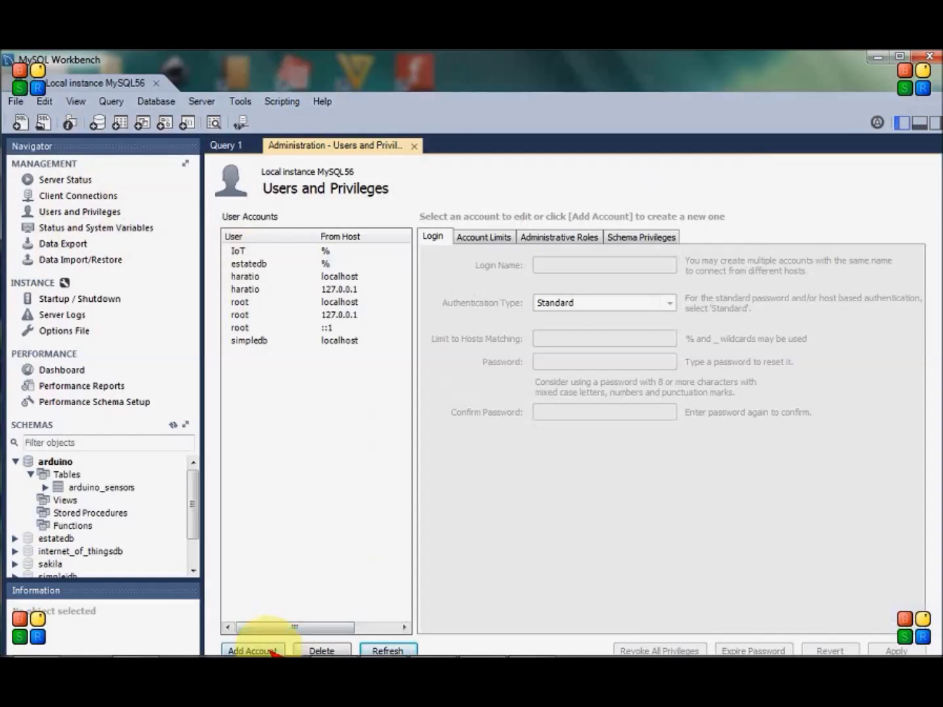
Add a user account with login name arduino, enter its password, and apply
{"action": "left_click", "coordinate": [253, 651]}
{"action": "left_click_drag", "start_coordinate": [566, 266], "coordinate": [504, 264]}
{"action": "type", "text": "erduino"}
{"action": "key", "text": "Tab"}
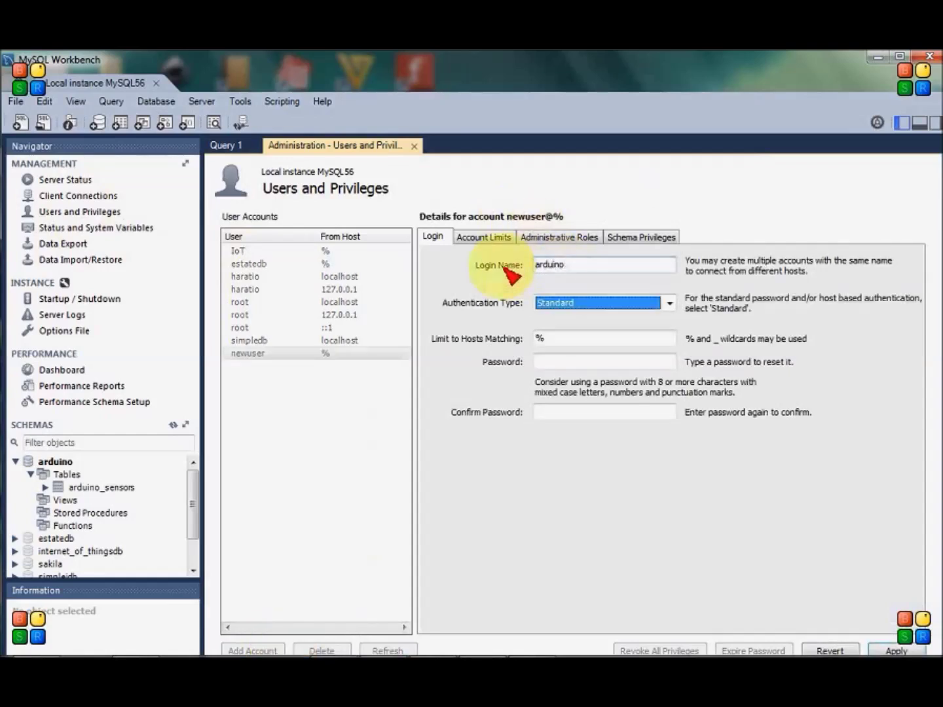
{"action": "key", "text": "Tab"}
{"action": "key", "text": "Tab"}
{"action": "type", "text": "arduino"}
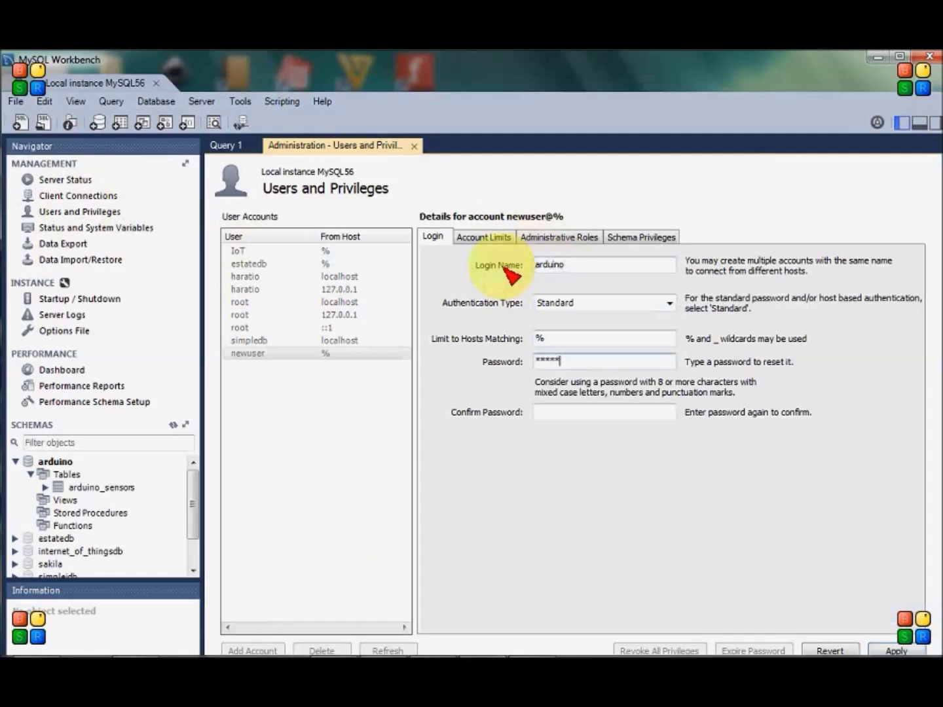
{"action": "type", "text": "1234"}
{"action": "key", "text": "Tab"}
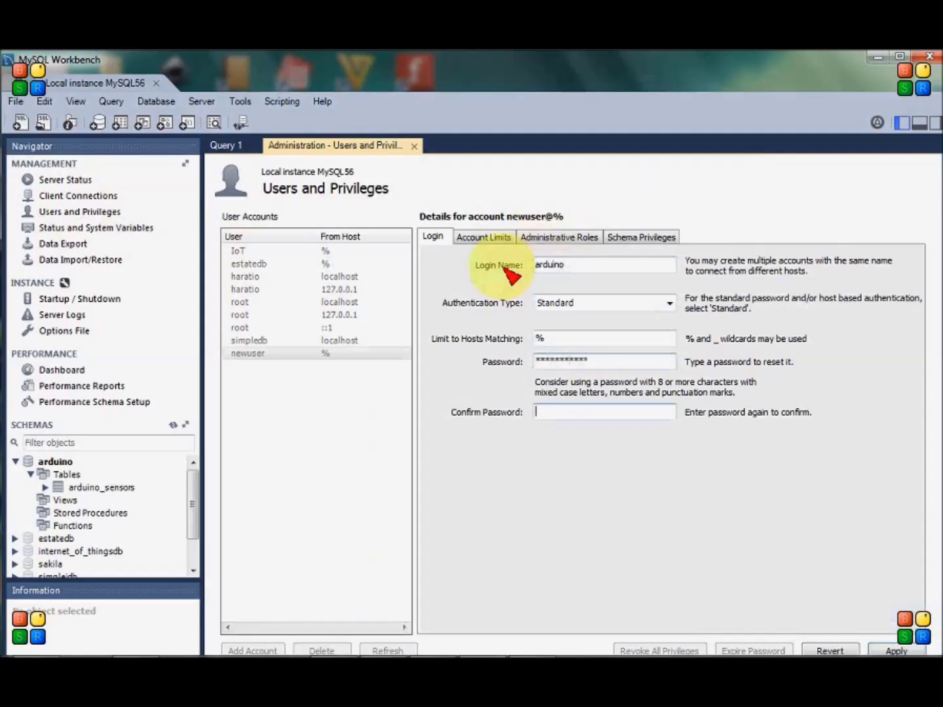
{"action": "type", "text": "arduino1234"}
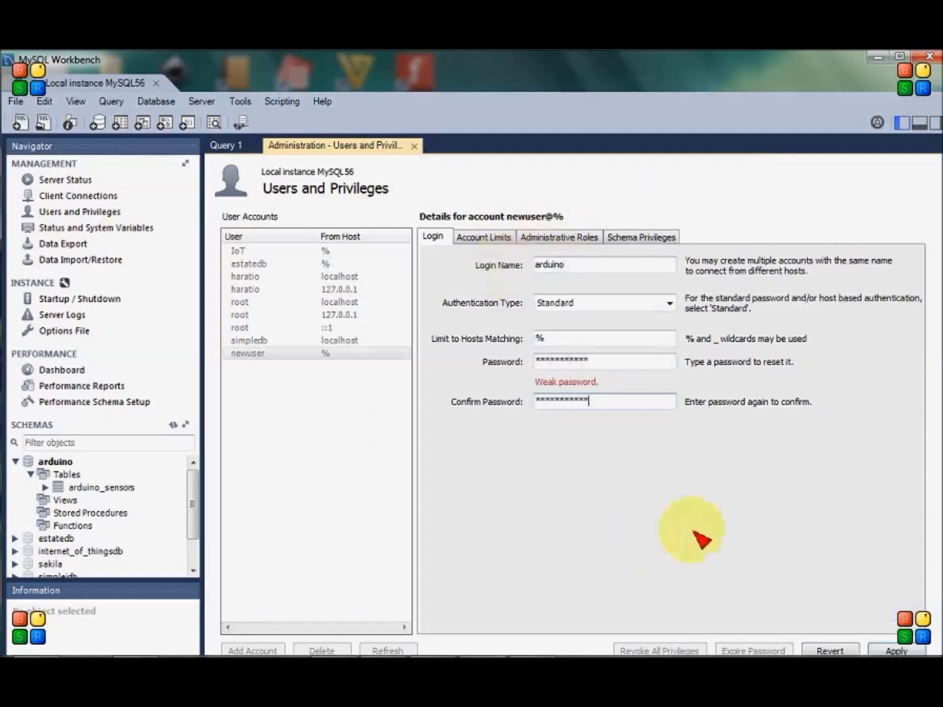
{"action": "left_click", "coordinate": [898, 651]}
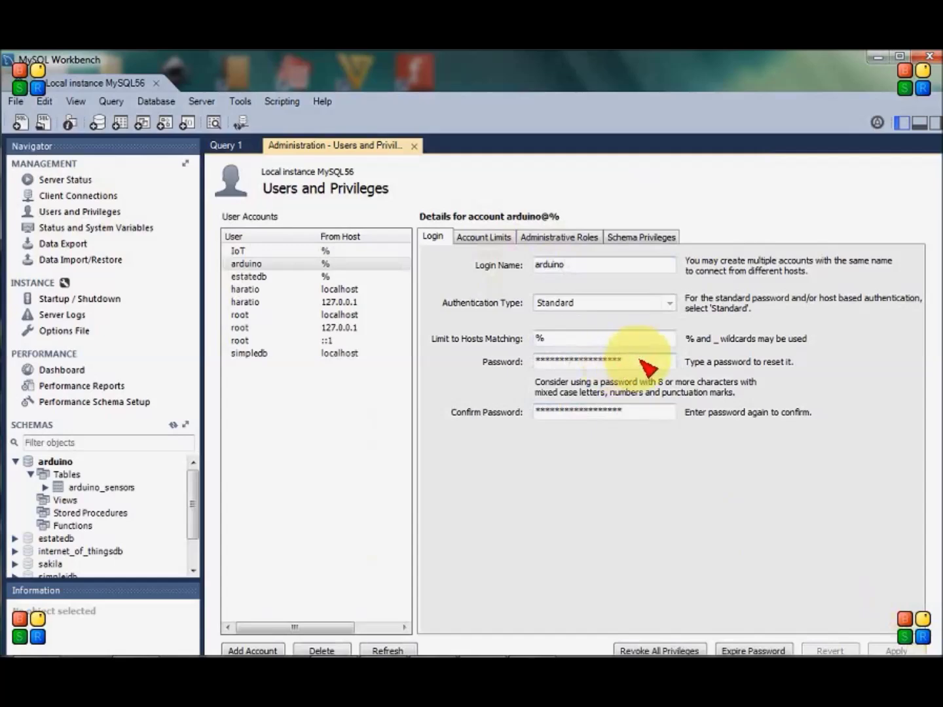
Add a schema privilege entry for 'arduino', select all rights except GRANT OPTION, and apply
{"action": "left_click", "coordinate": [640, 239]}
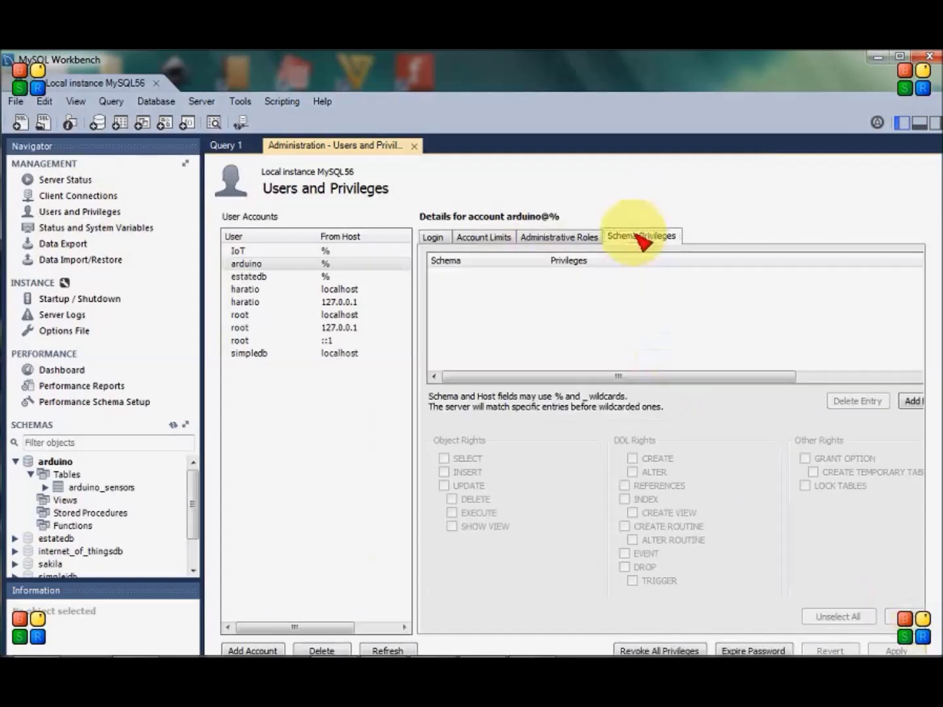
{"action": "left_click", "coordinate": [911, 401]}
{"action": "left_click", "coordinate": [206, 409]}
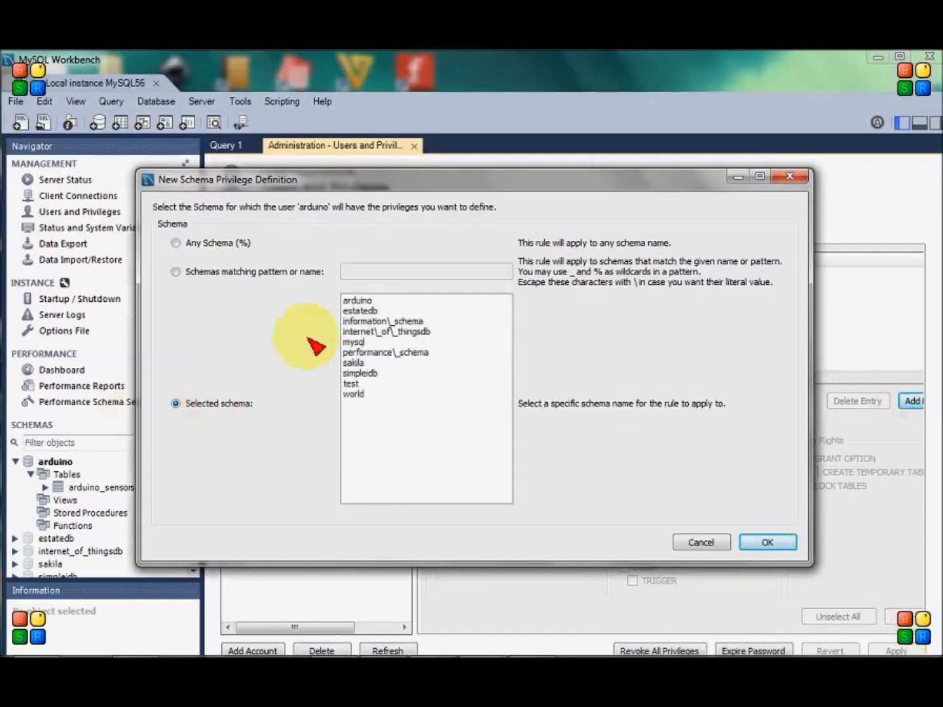
{"action": "left_click", "coordinate": [358, 300]}
{"action": "left_click", "coordinate": [774, 544]}
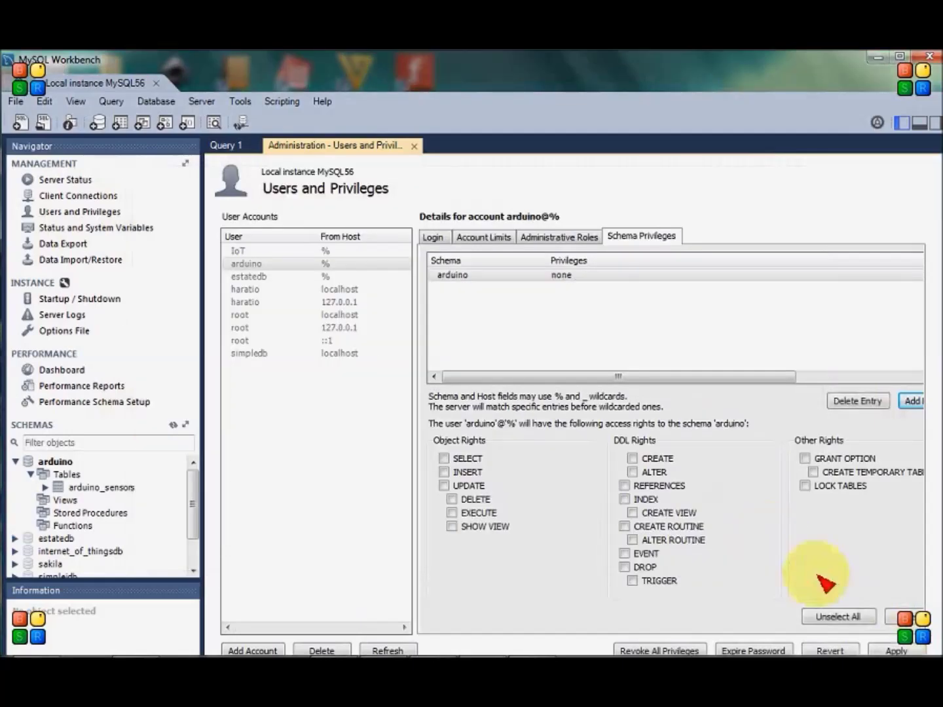
{"action": "left_click", "coordinate": [906, 617]}
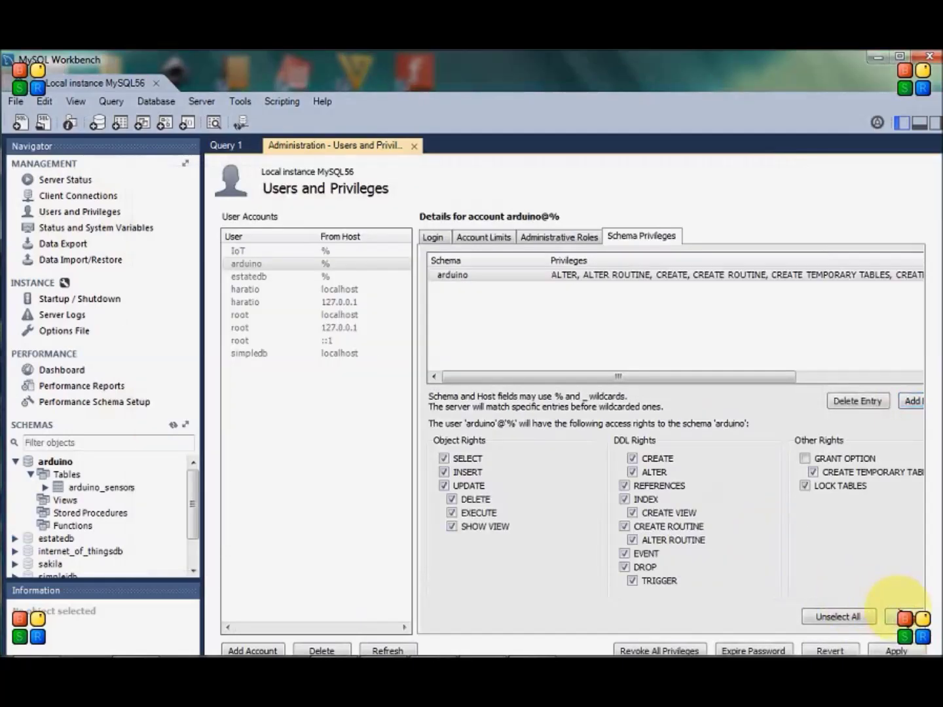
{"action": "left_click", "coordinate": [898, 652]}
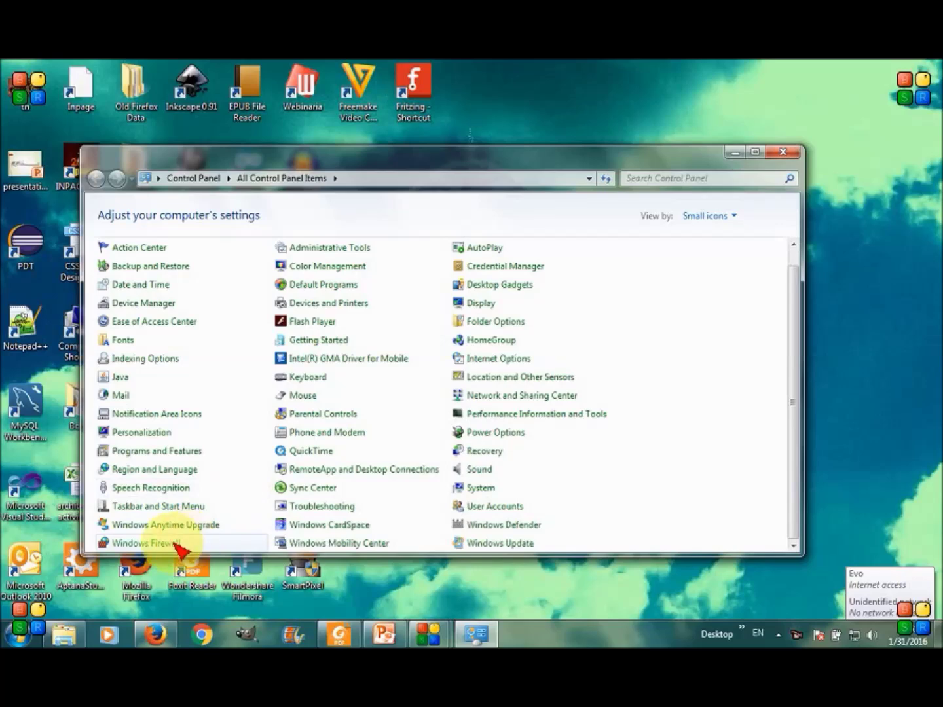
{"action": "left_click", "coordinate": [175, 545]}
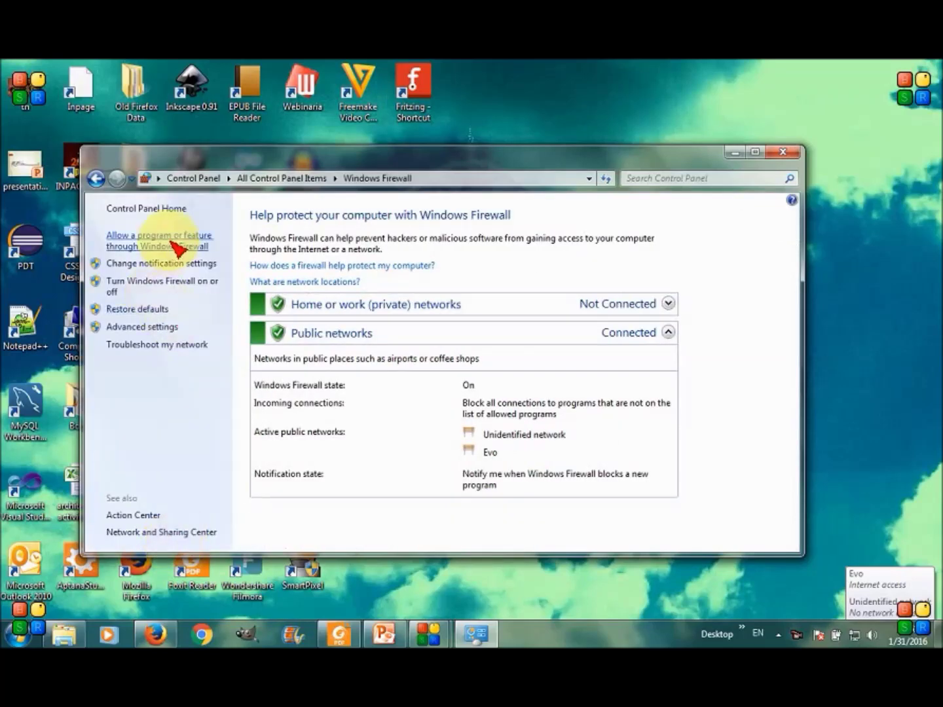
{"action": "left_click", "coordinate": [173, 243]}
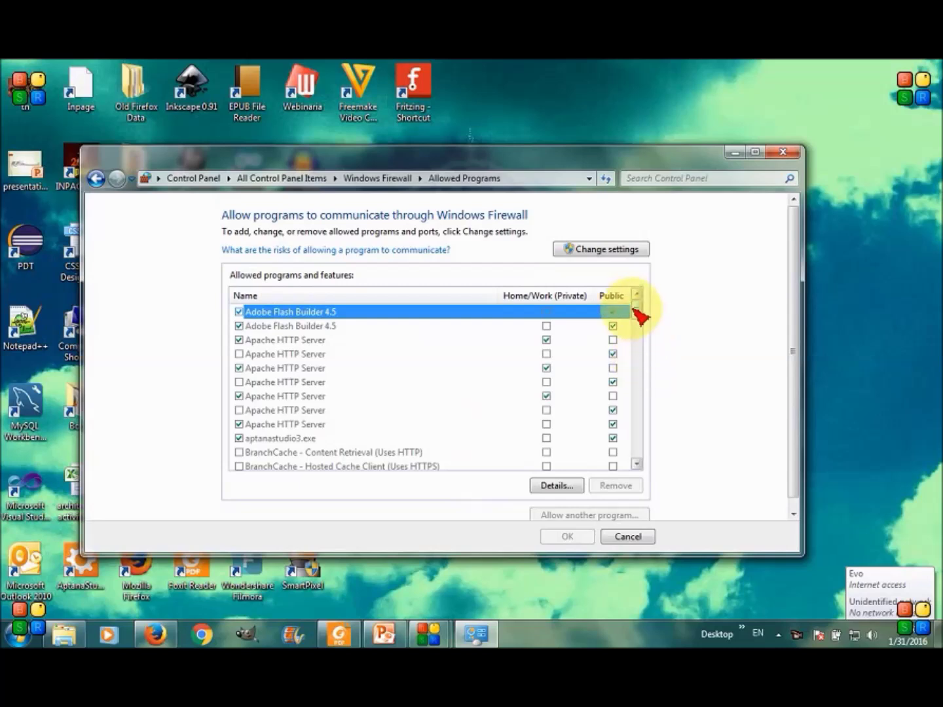
{"action": "left_click_drag", "start_coordinate": [639, 316], "coordinate": [649, 393]}
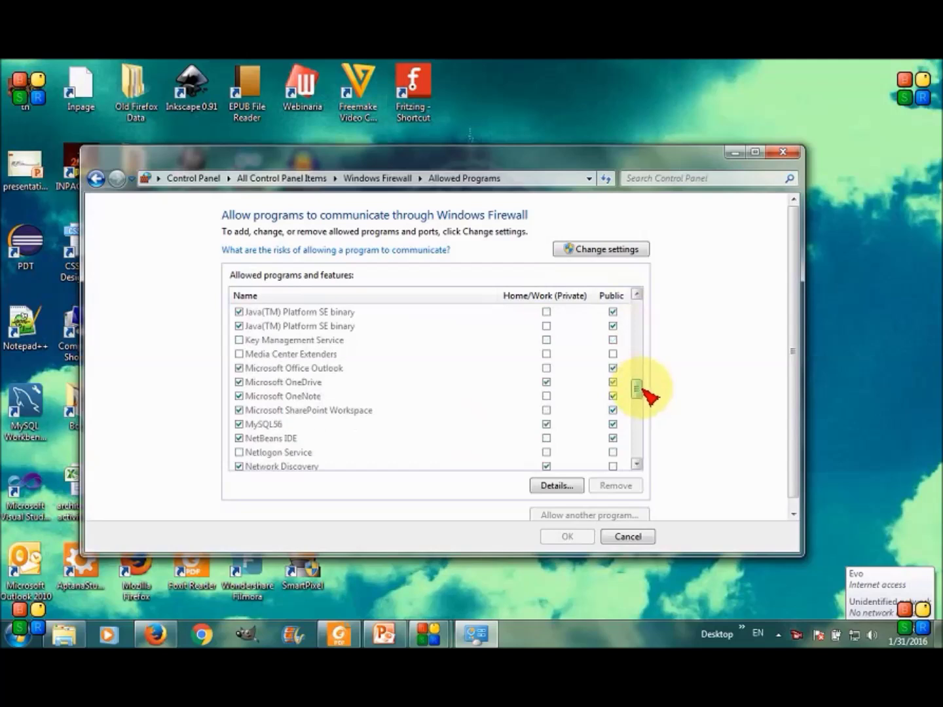
{"action": "left_click", "coordinate": [296, 426]}
{"action": "key", "text": "Tab"}
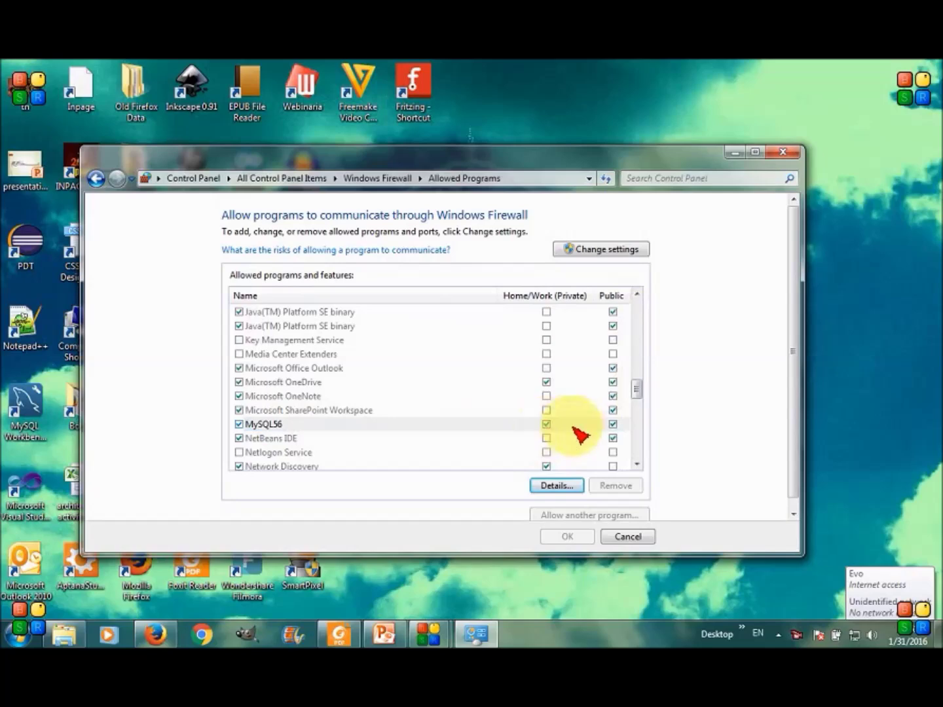
{"action": "left_click", "coordinate": [612, 424]}
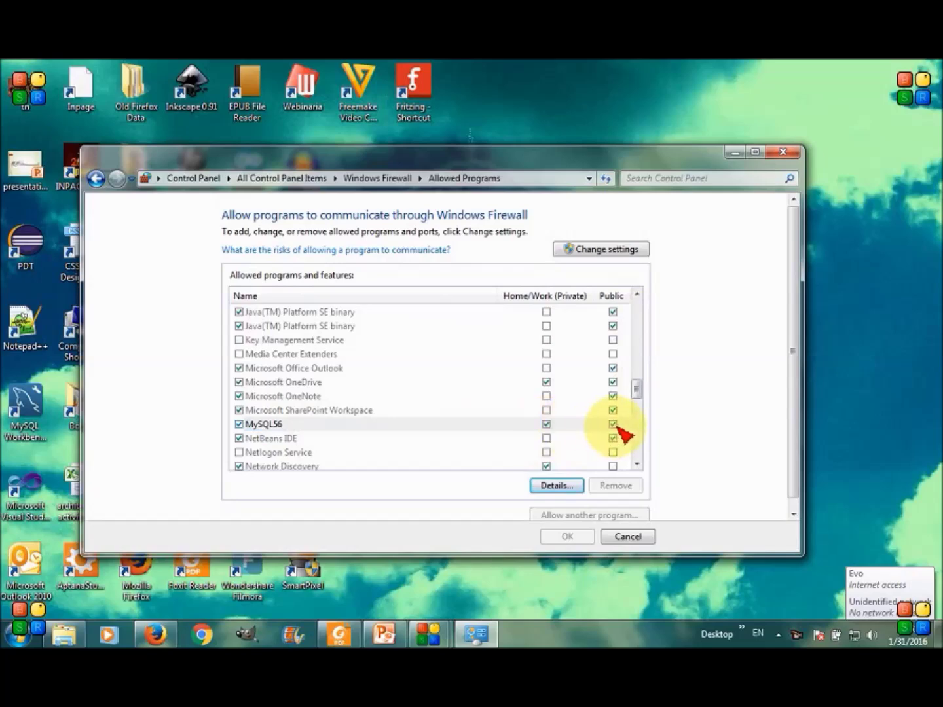
{"action": "left_click", "coordinate": [561, 487]}
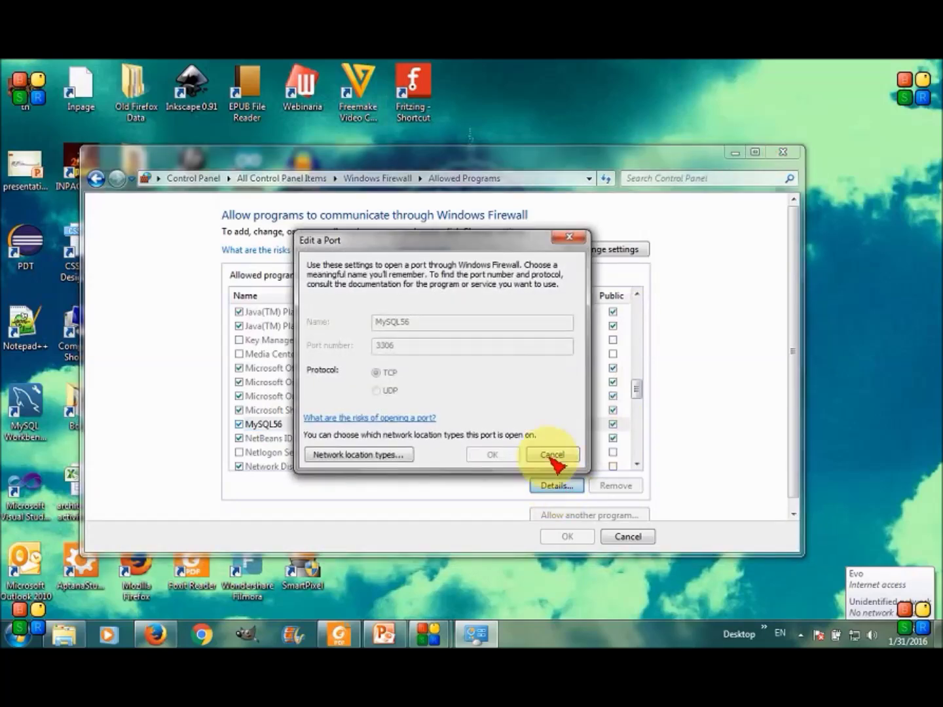
{"action": "left_click", "coordinate": [553, 456]}
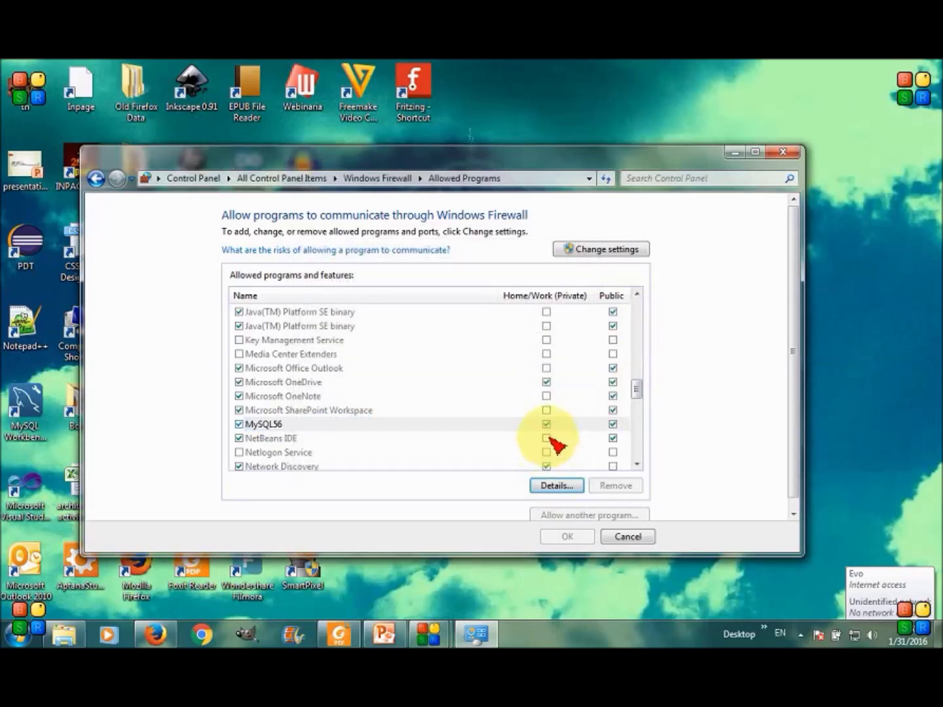
{"action": "left_click", "coordinate": [628, 537]}
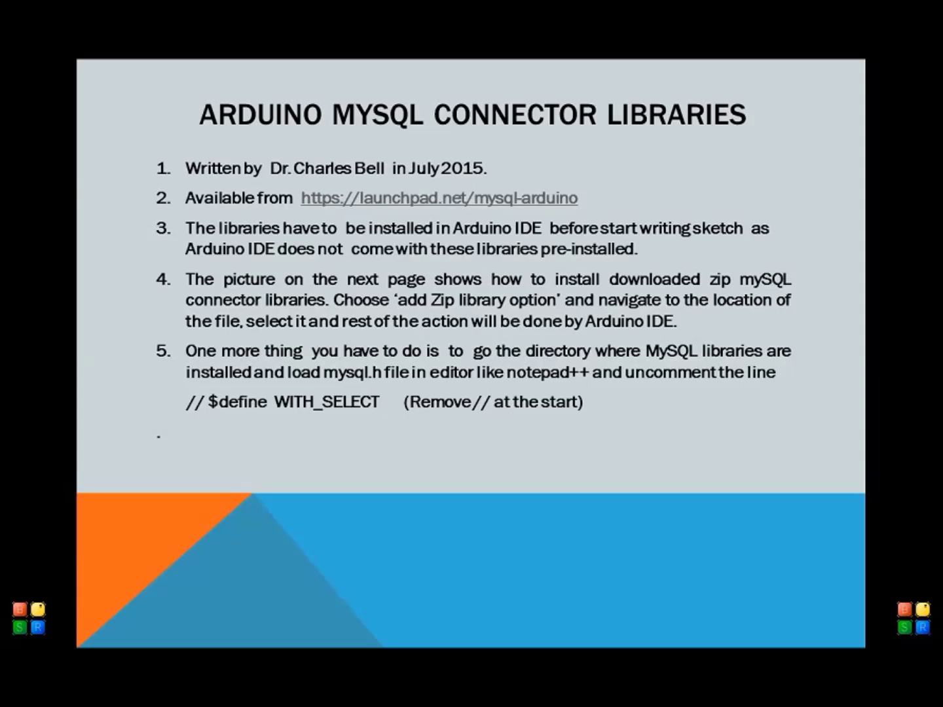